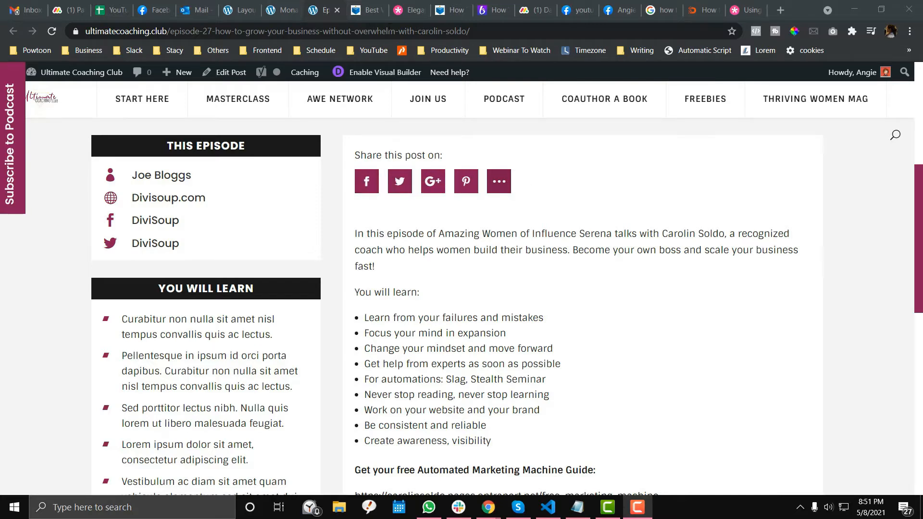
# - Compare the WordPress SEO plugin post on bookwormhead.com with the podcast episode page that has social share buttons
pyautogui.click(370, 10)
pyautogui.scroll(-5, 348, 233)
pyautogui.scroll(5, 347, 230)
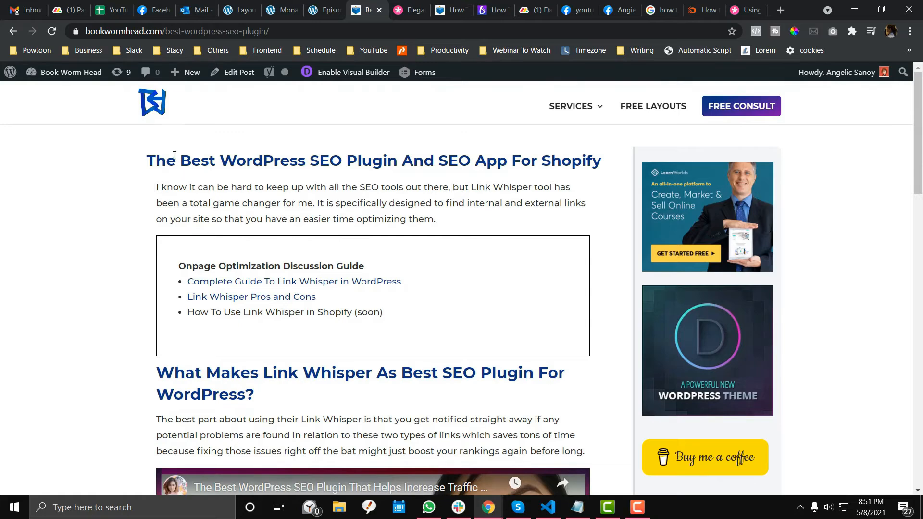
pyautogui.click(334, 15)
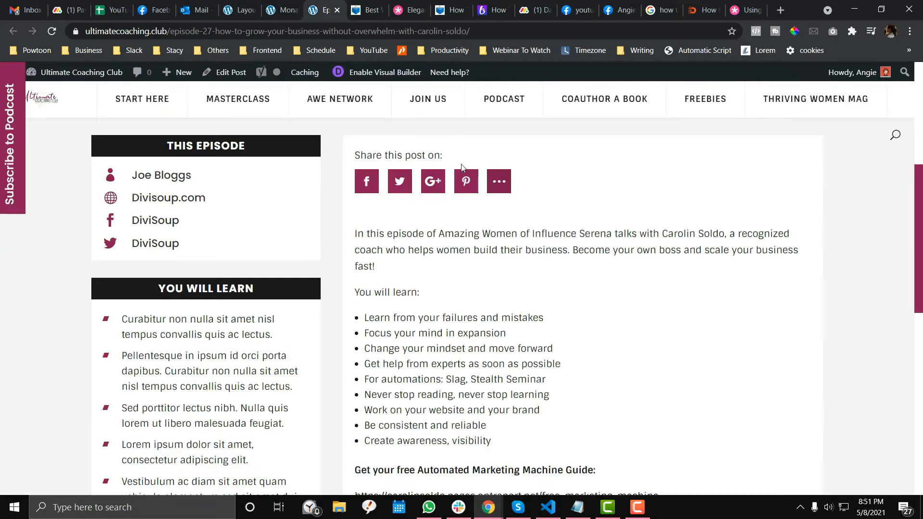
pyautogui.click(368, 11)
pyautogui.scroll(-10, 298, 246)
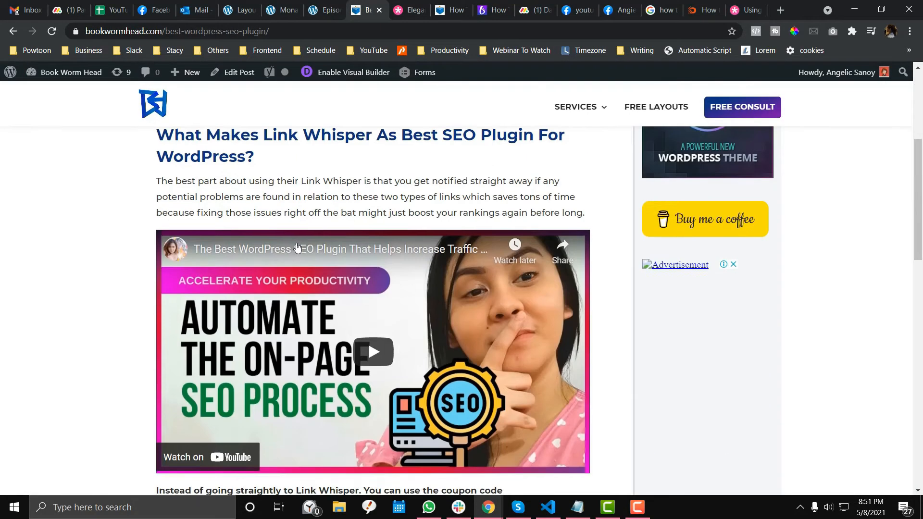
pyautogui.scroll(10, 296, 246)
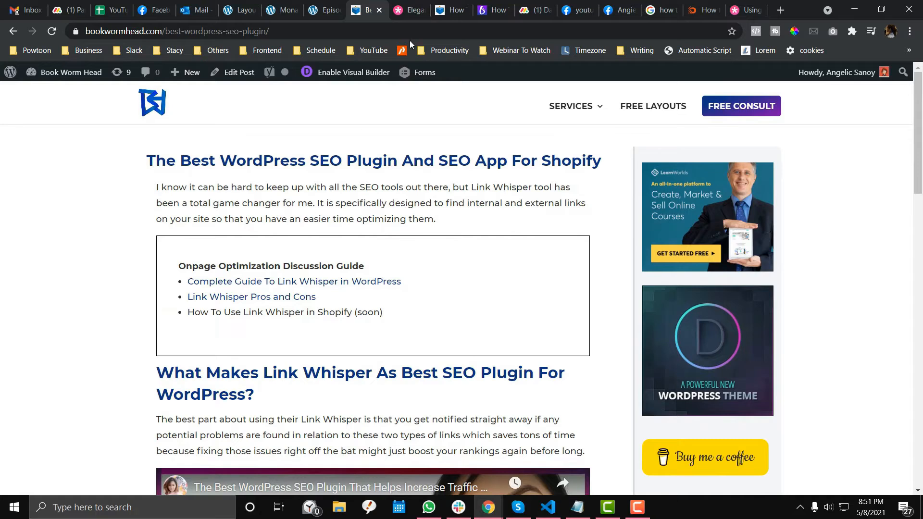
# - Download the Monarch plugin from the Elegant Themes members area and save monarch.zip to the Desktop
pyautogui.click(409, 11)
pyautogui.scroll(3, 327, 193)
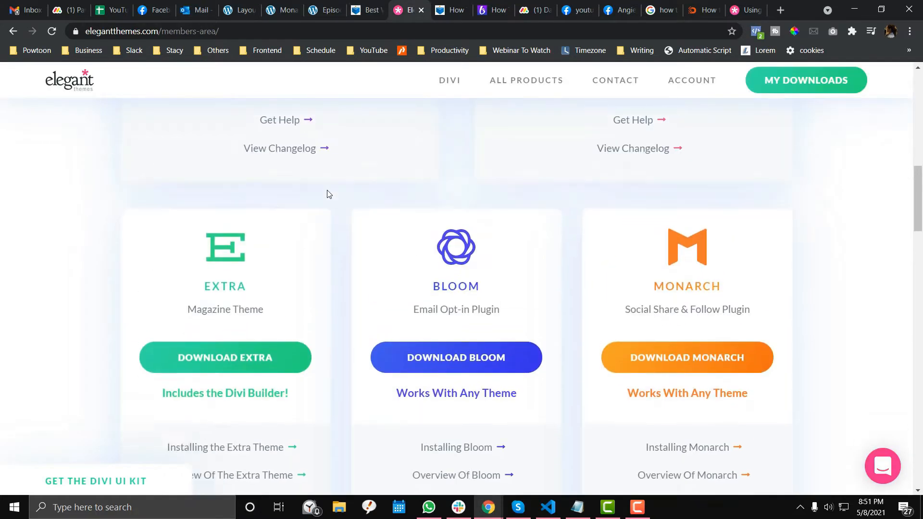
pyautogui.scroll(-3, 329, 194)
pyautogui.scroll(1, 329, 194)
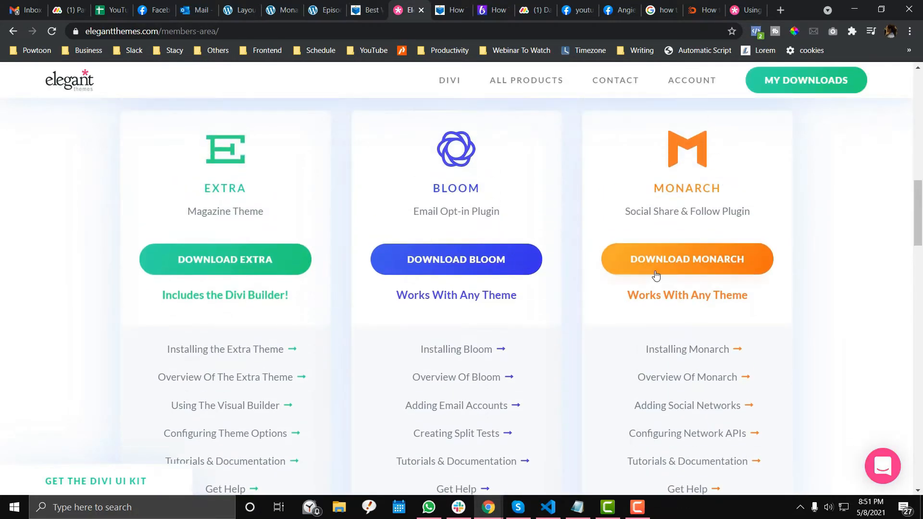
pyautogui.click(670, 266)
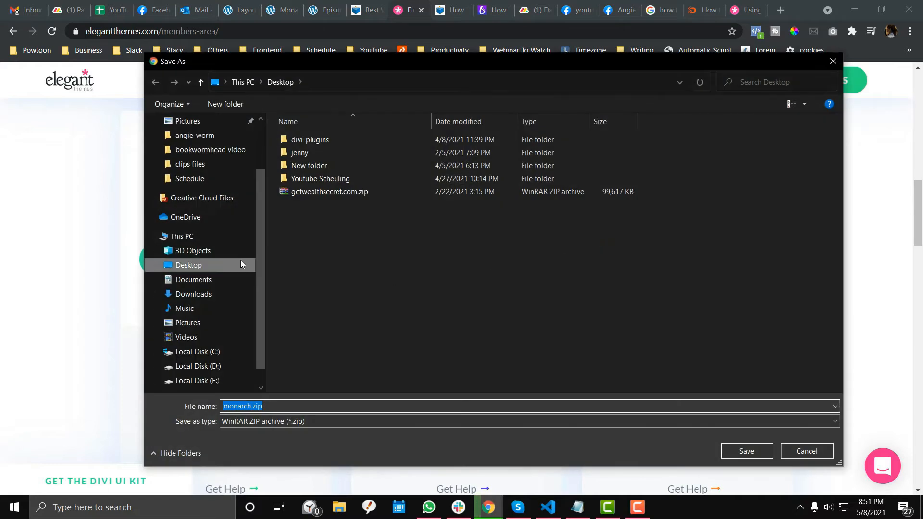
pyautogui.scroll(2, 241, 259)
pyautogui.click(224, 146)
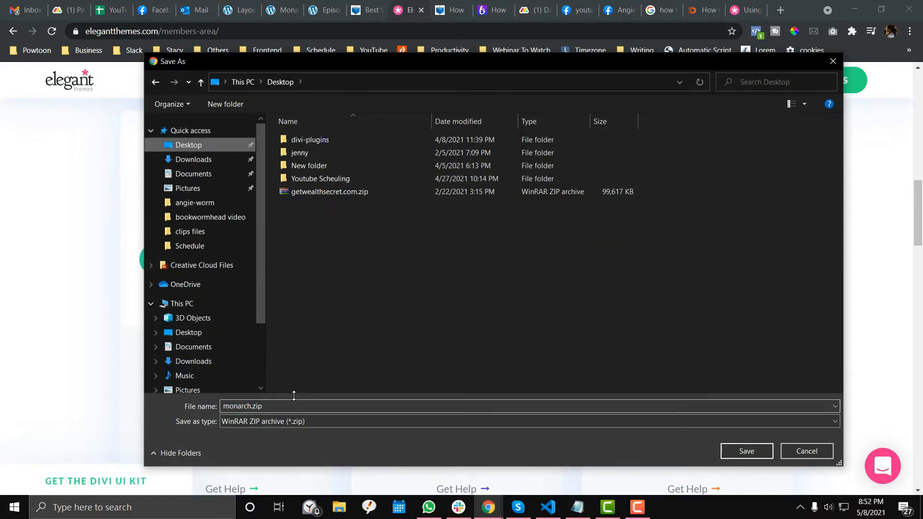
pyautogui.click(746, 451)
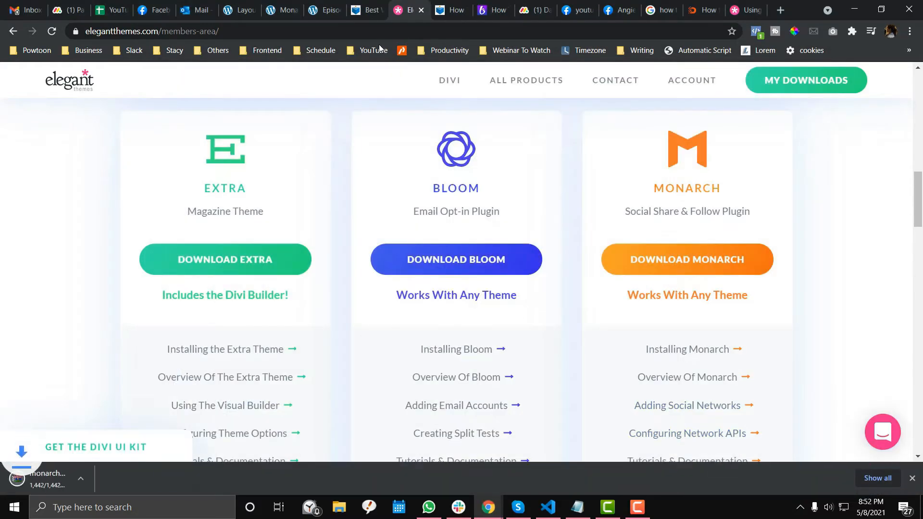
# - Open the Book Worm Head site's WordPress dashboard in a new browser tab and go to the page for adding plugins
pyautogui.click(367, 10)
pyautogui.rightClick(62, 92)
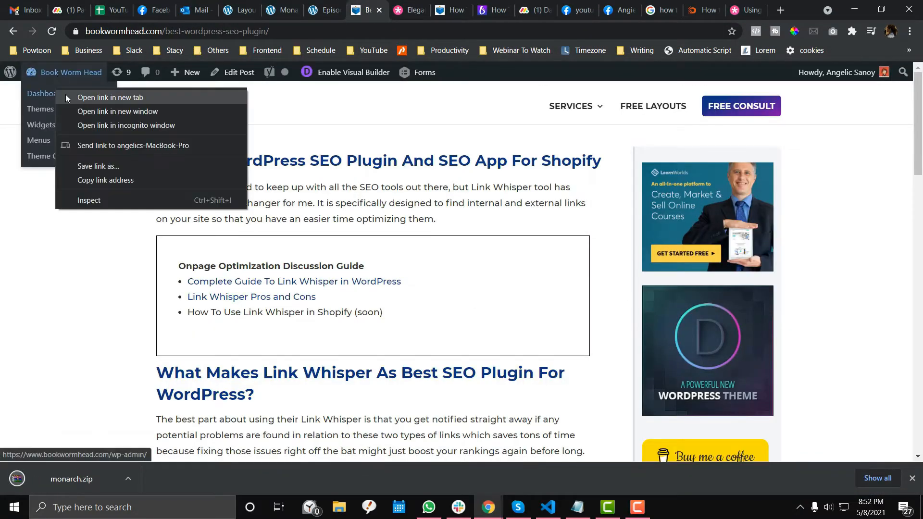
pyautogui.click(72, 95)
pyautogui.moveTo(382, 13); pyautogui.dragTo(347, 11)
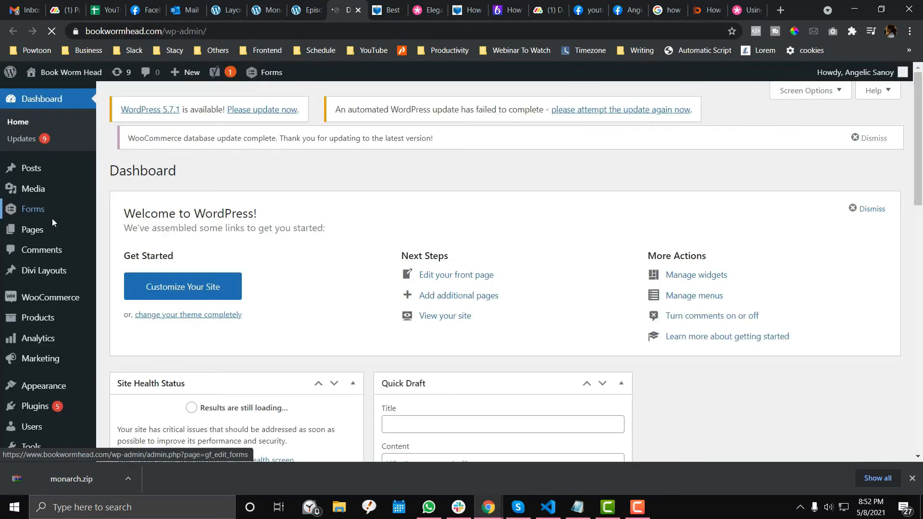
pyautogui.scroll(-3, 52, 218)
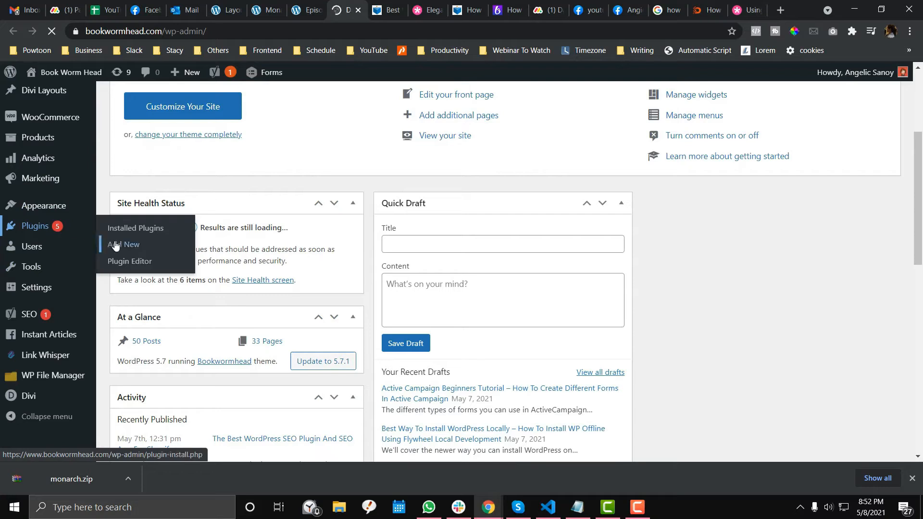
pyautogui.click(115, 243)
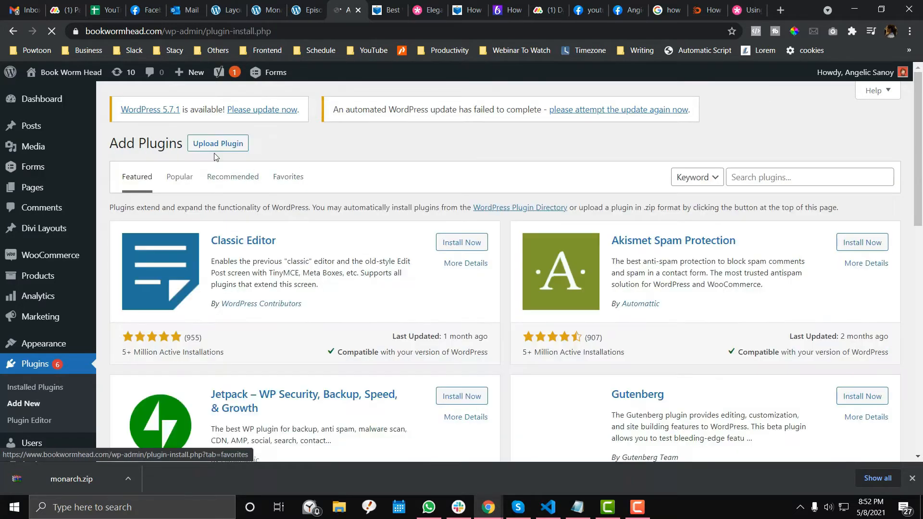
# - Upload monarch.zip from the Desktop as a new plugin and install it
pyautogui.click(218, 143)
pyautogui.click(427, 251)
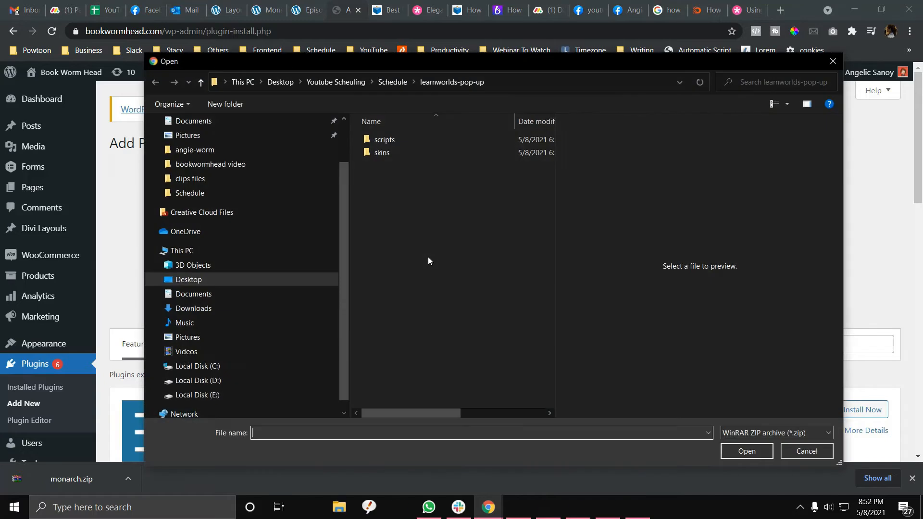
pyautogui.click(188, 144)
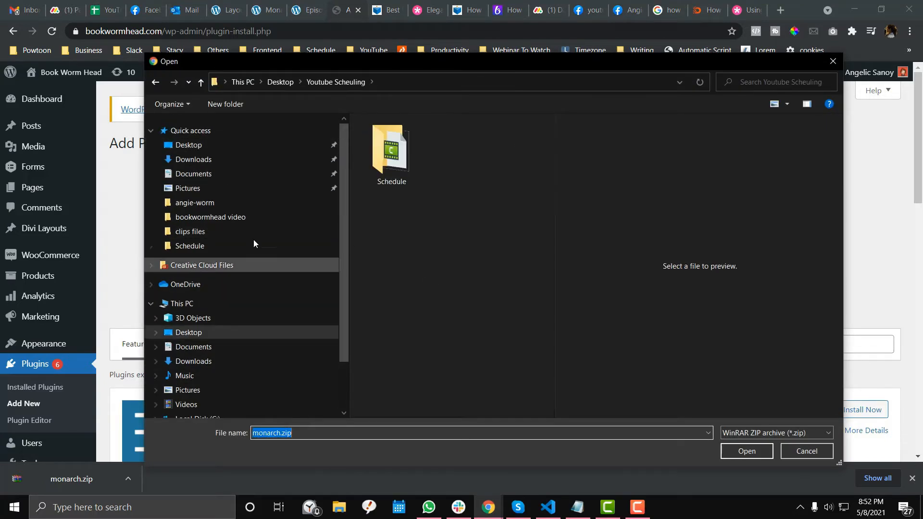
pyautogui.click(235, 147)
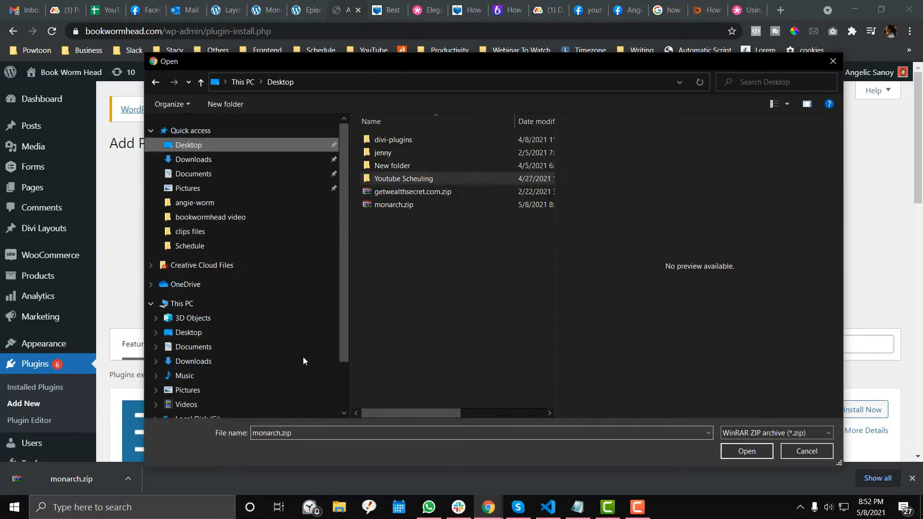
pyautogui.doubleClick(390, 206)
pyautogui.click(588, 250)
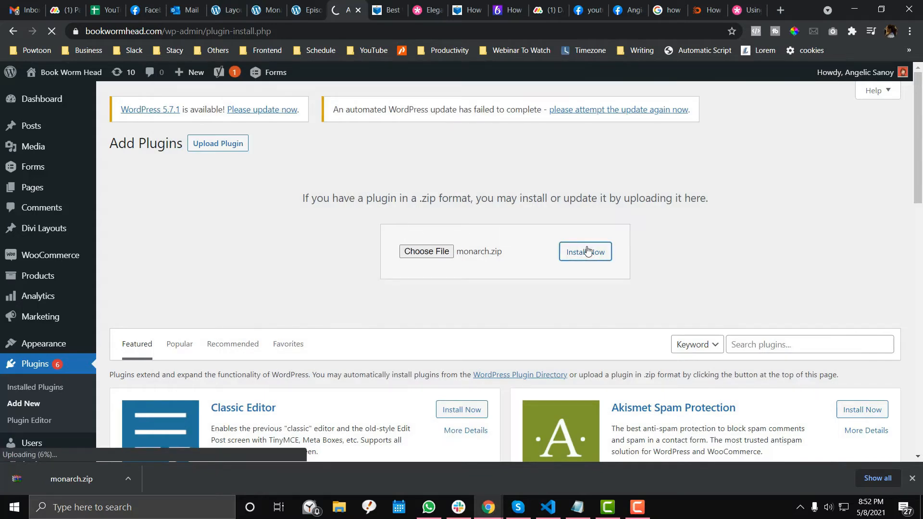
# - Review the episode page's share buttons and the SEO plugin post's layout to consider where sharing buttons could go
pyautogui.click(388, 10)
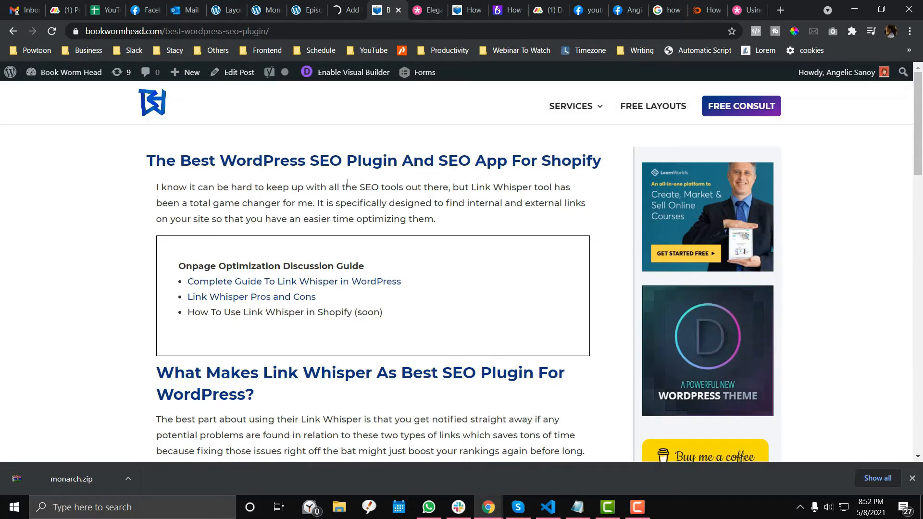
pyautogui.click(308, 6)
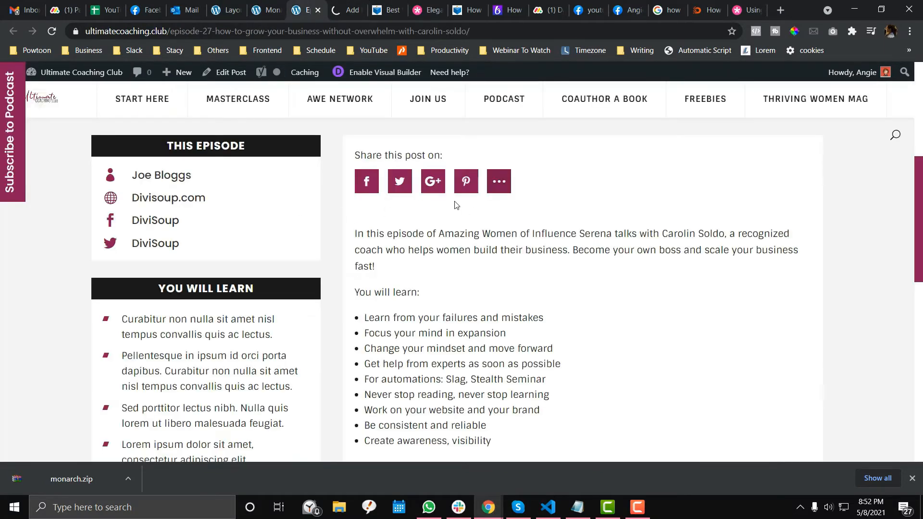
pyautogui.click(388, 10)
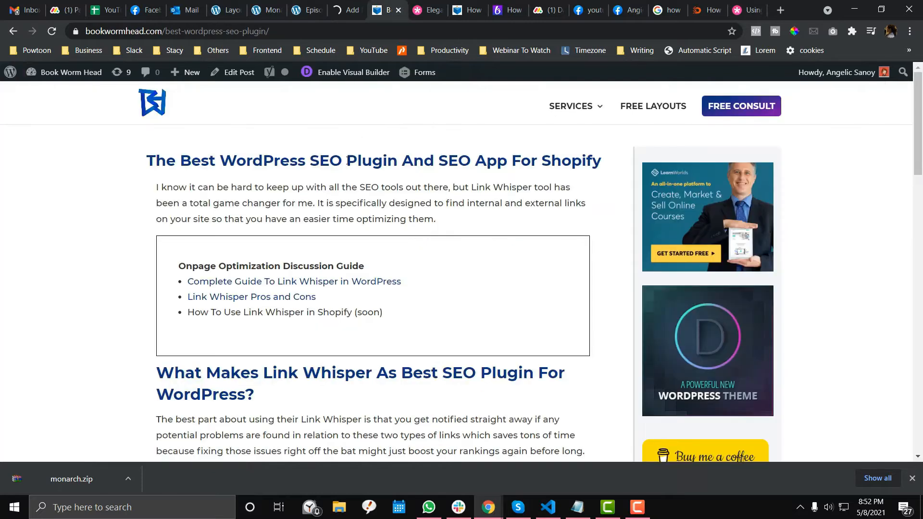
pyautogui.scroll(-2, 327, 258)
pyautogui.scroll(1, 327, 258)
pyautogui.scroll(-20, 215, 252)
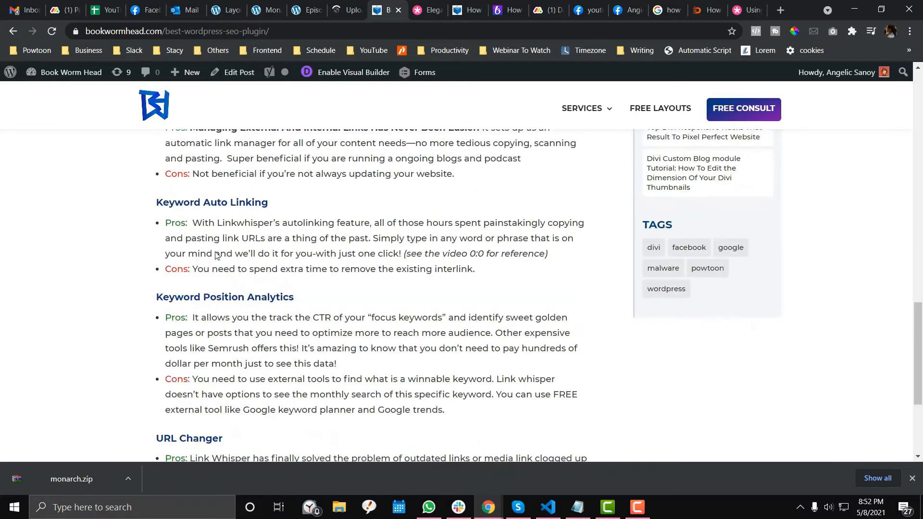
pyautogui.scroll(-3, 215, 255)
pyautogui.scroll(15, 215, 254)
pyautogui.scroll(2, 215, 252)
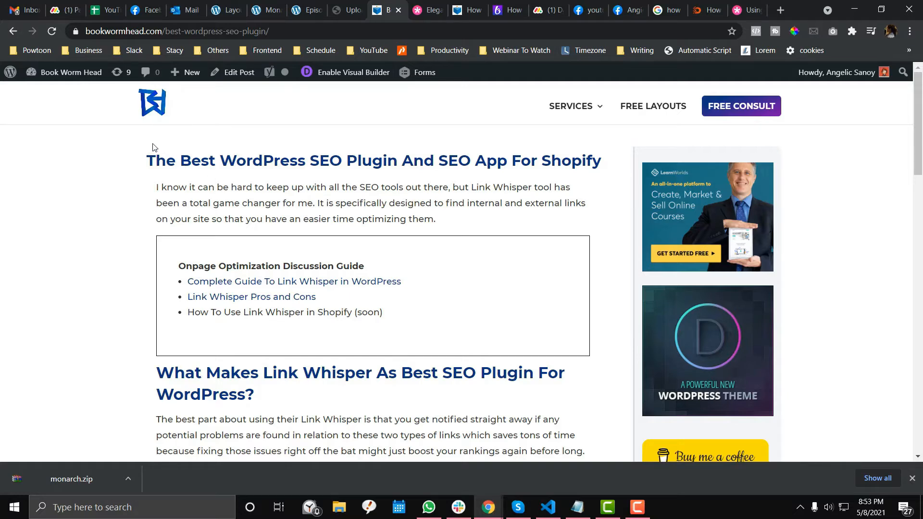
pyautogui.scroll(-5, 205, 242)
pyautogui.scroll(-10, 205, 242)
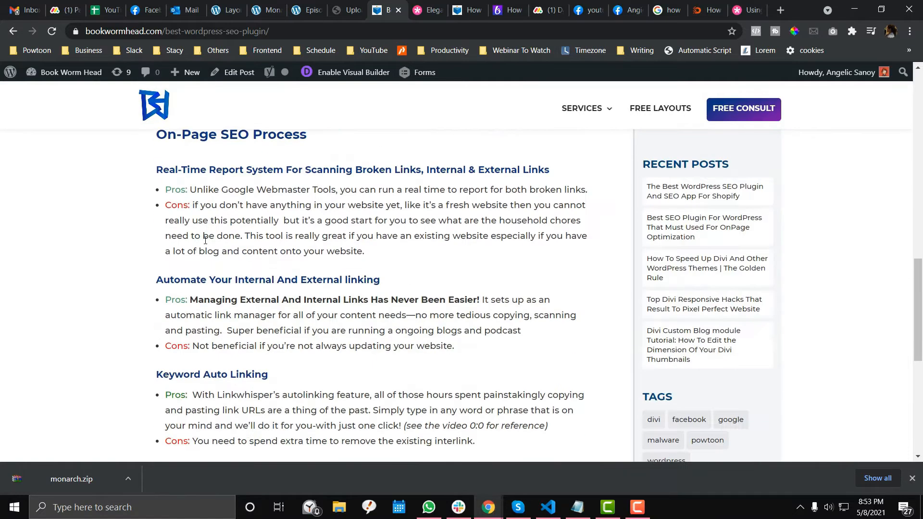
# - Activate the installed Monarch plugin and open its settings
pyautogui.hotkey('ctrl', 'shift', 'Tab')
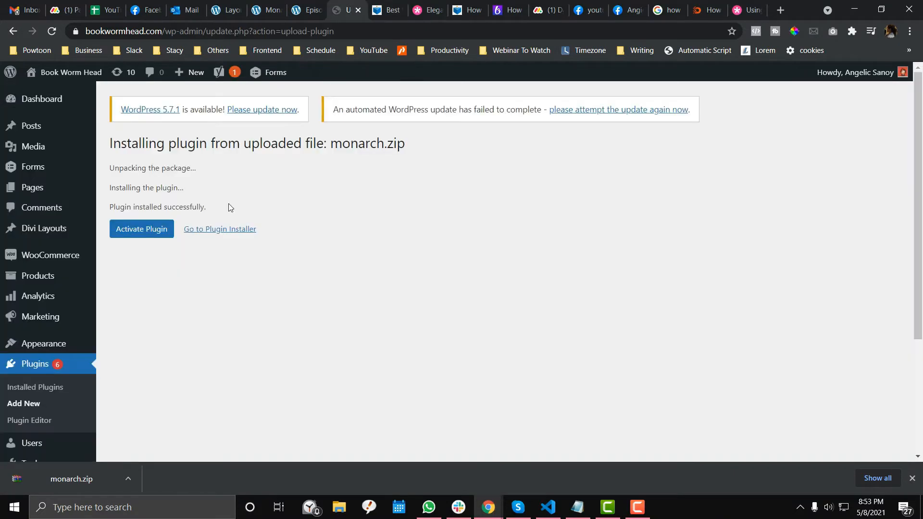
pyautogui.click(137, 229)
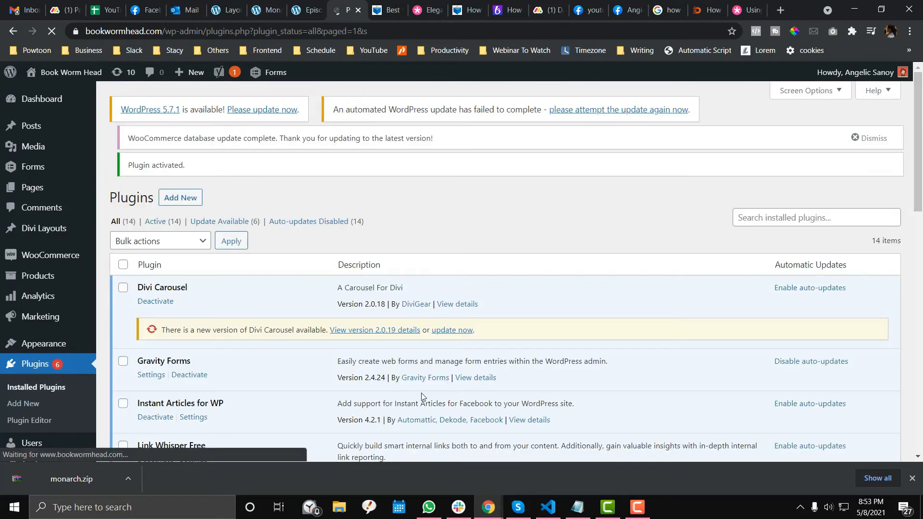
pyautogui.scroll(-7, 217, 366)
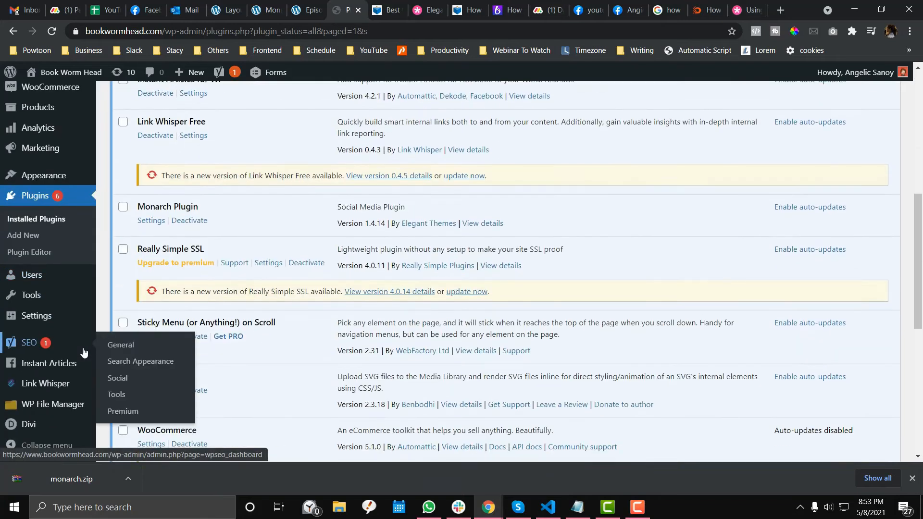
pyautogui.scroll(5, 38, 317)
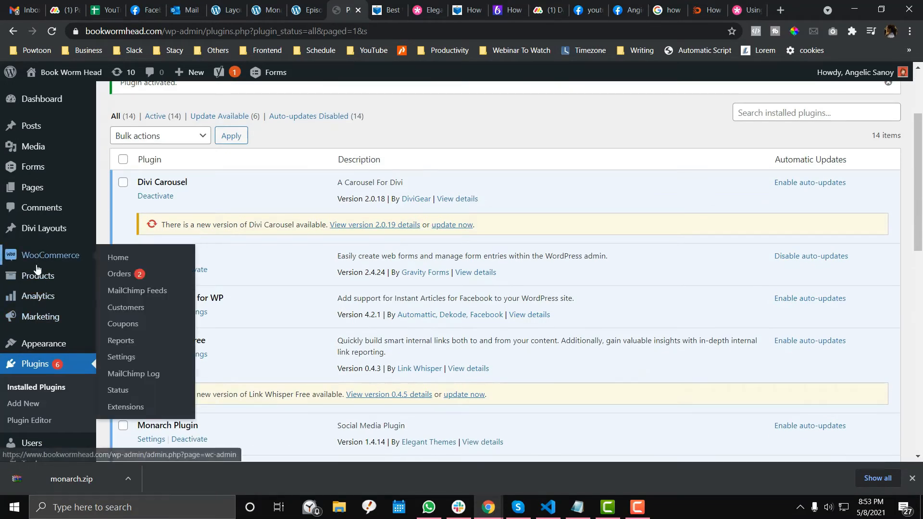
pyautogui.scroll(-4, 65, 236)
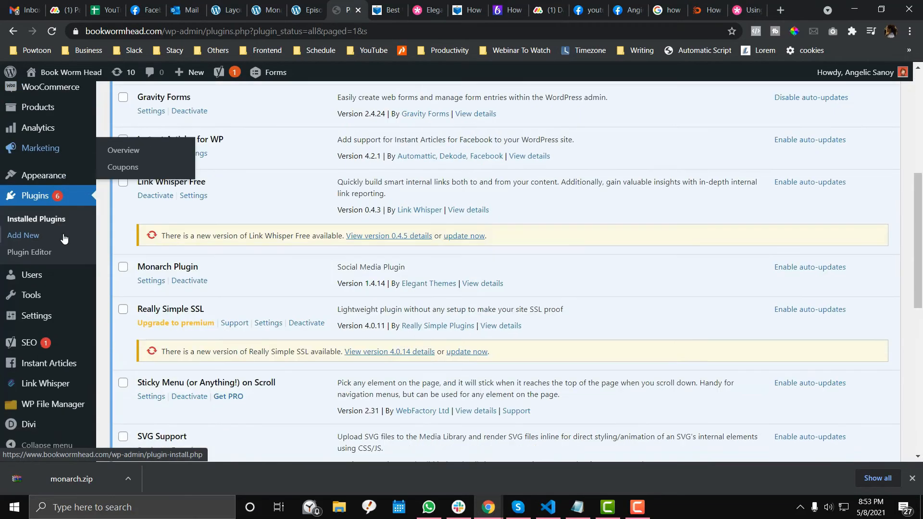
pyautogui.scroll(-4, 63, 269)
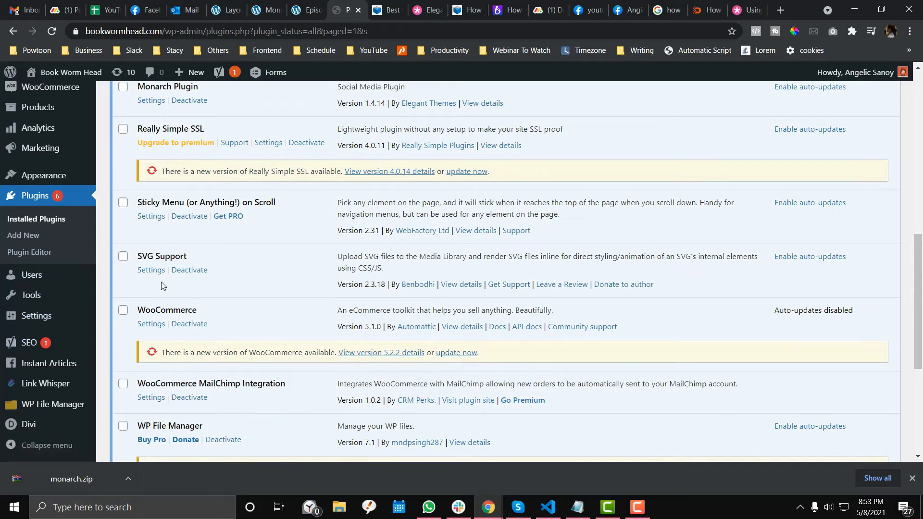
pyautogui.scroll(-3, 162, 286)
pyautogui.scroll(-1, 162, 285)
pyautogui.scroll(9, 162, 286)
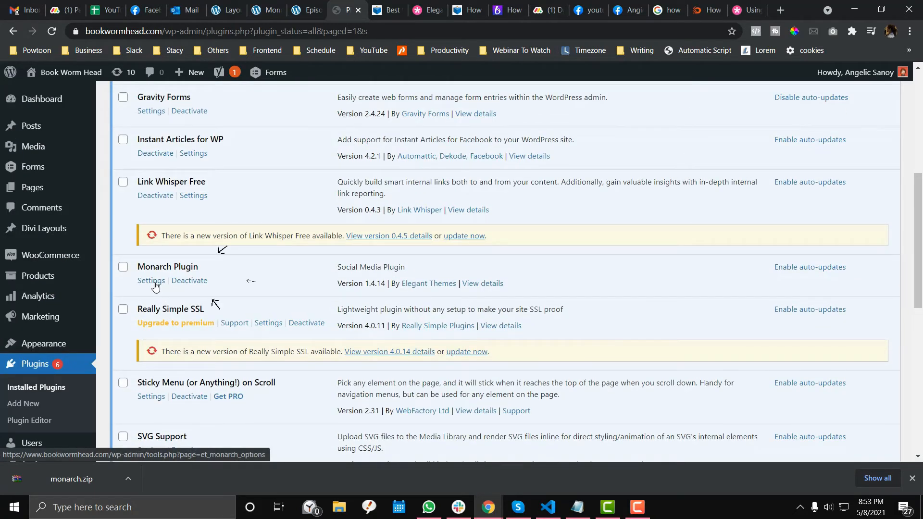
pyautogui.click(154, 282)
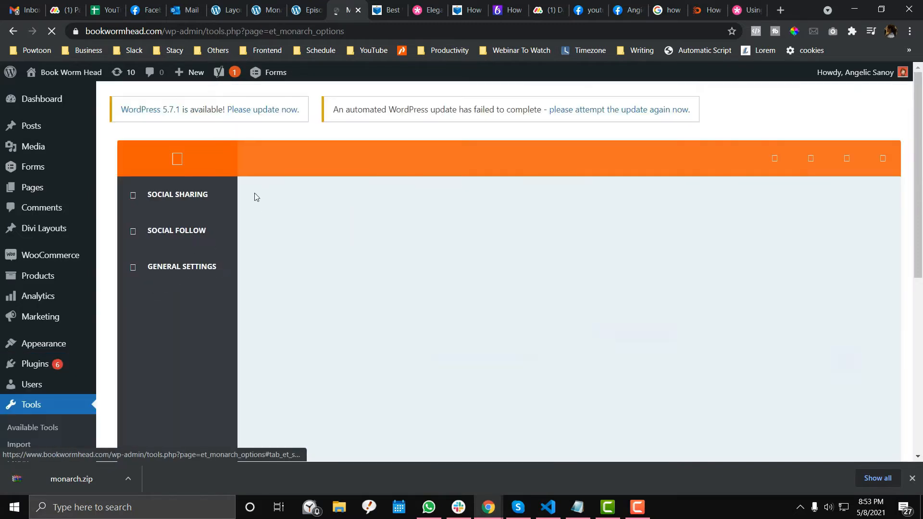
# - Enable all five sharing locations in Monarch: sidebar, inline, pop up, fly in and media
pyautogui.scroll(-1, 172, 317)
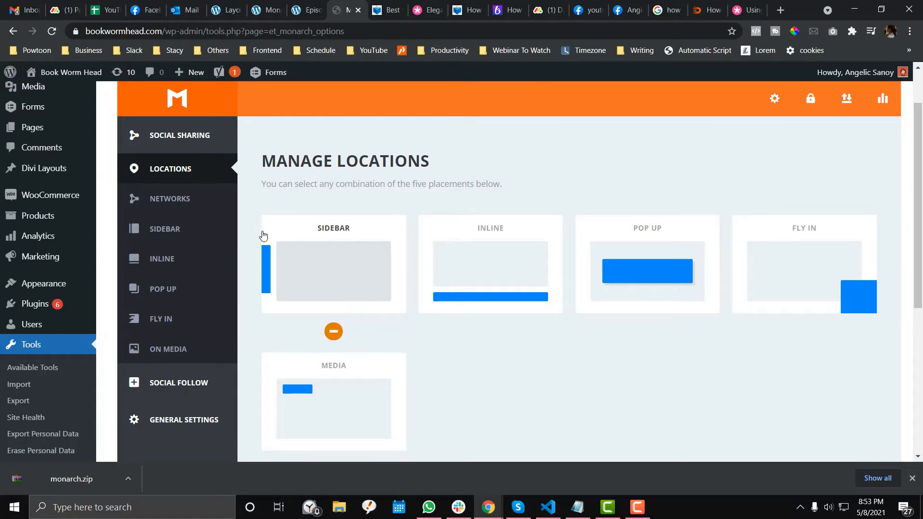
pyautogui.click(333, 331)
pyautogui.click(333, 332)
pyautogui.click(334, 332)
pyautogui.click(452, 307)
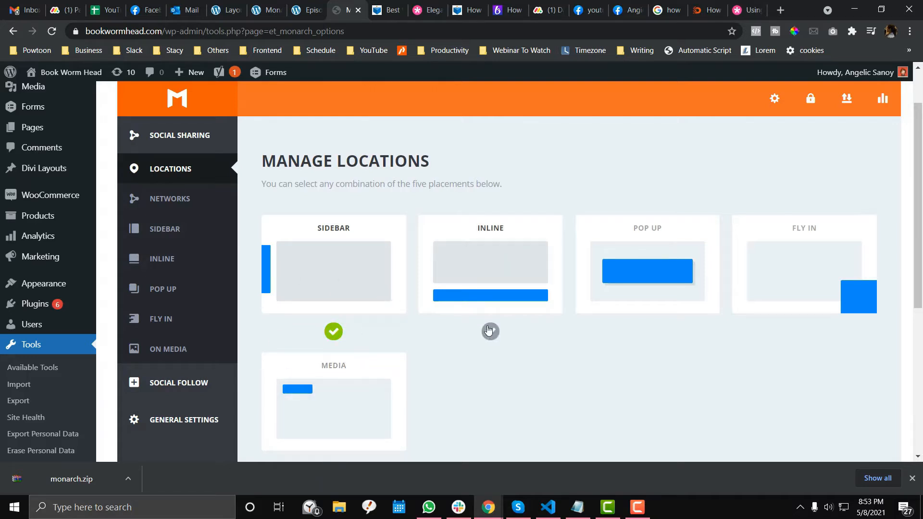
pyautogui.click(635, 317)
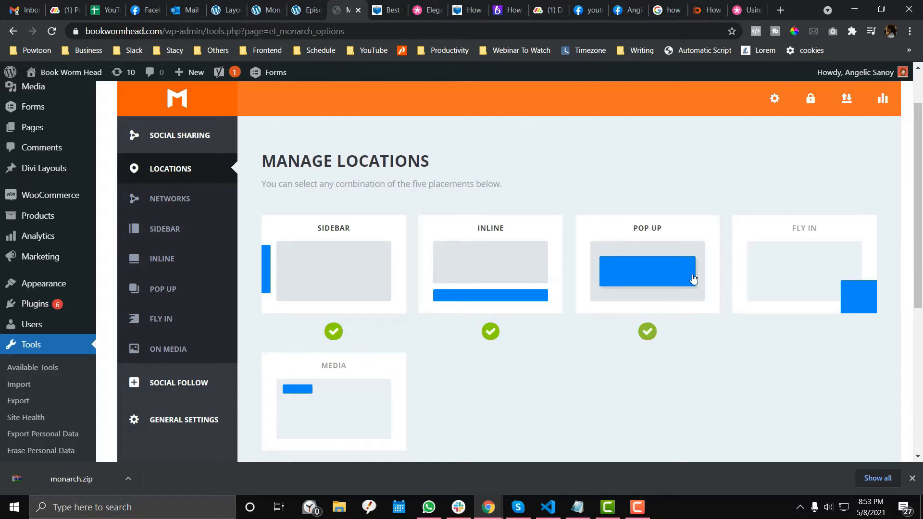
pyautogui.click(818, 336)
pyautogui.scroll(-3, 480, 317)
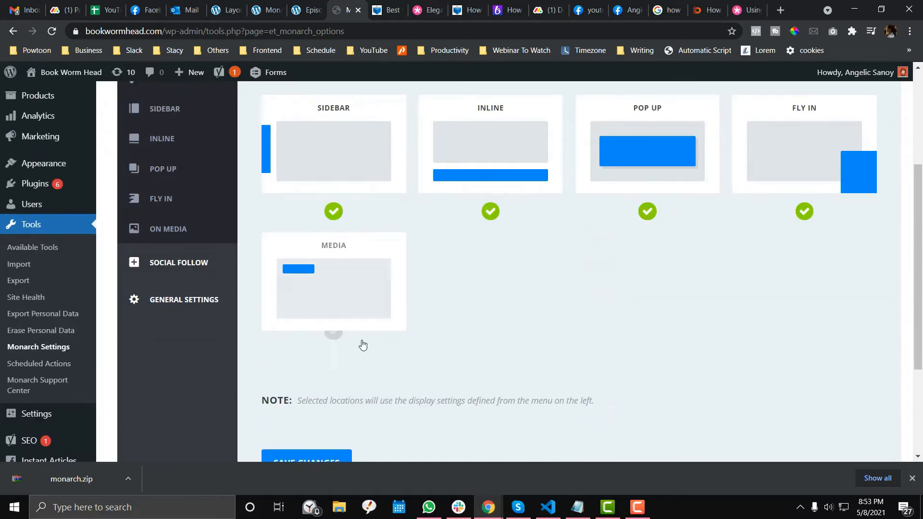
pyautogui.click(334, 347)
pyautogui.scroll(-1, 498, 328)
pyautogui.scroll(2, 498, 328)
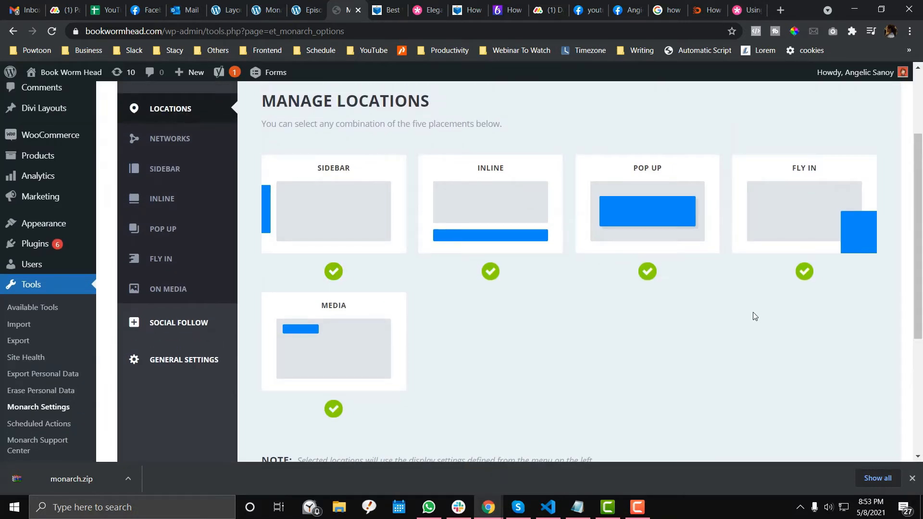
# - Disable the sidebar, pop up, fly in and media sharing locations
pyautogui.click(335, 273)
pyautogui.click(649, 273)
pyautogui.click(804, 272)
pyautogui.click(334, 409)
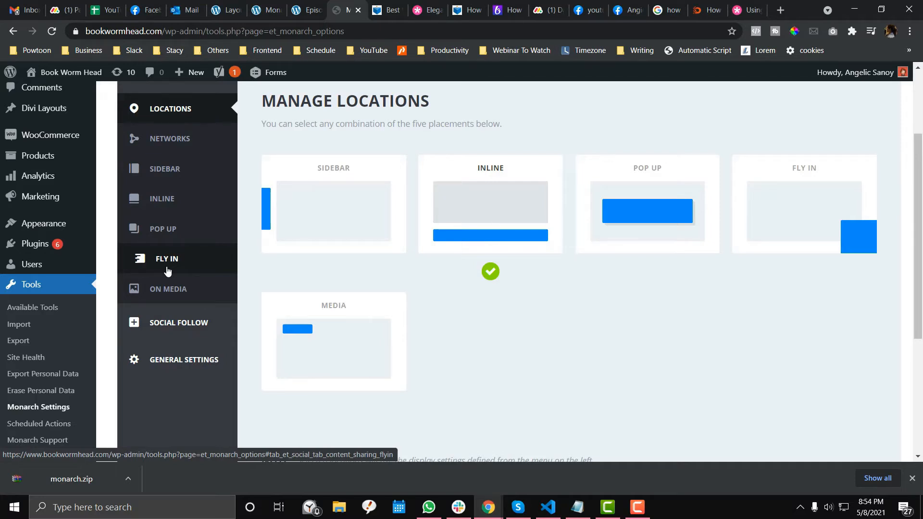
# - Give the inline share icons the rounded square shape and set their location to Above Content
pyautogui.click(178, 199)
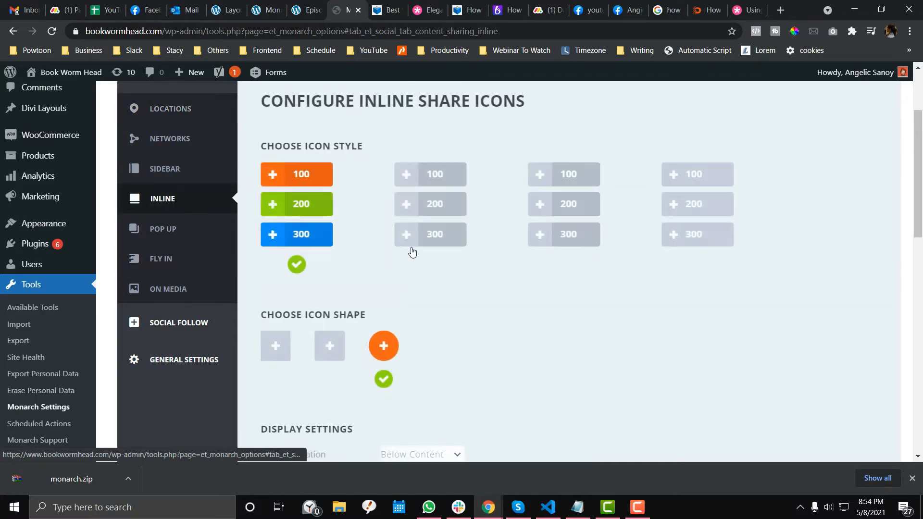
pyautogui.scroll(-1, 461, 295)
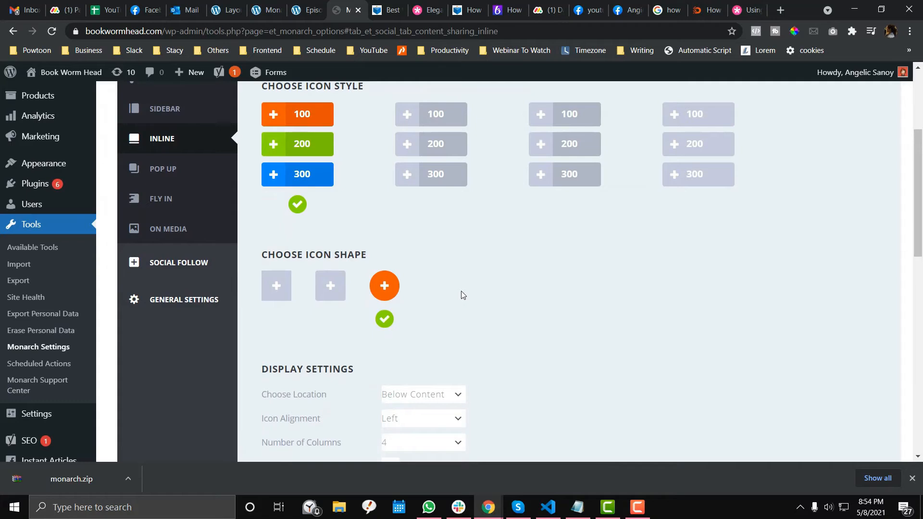
pyautogui.click(324, 299)
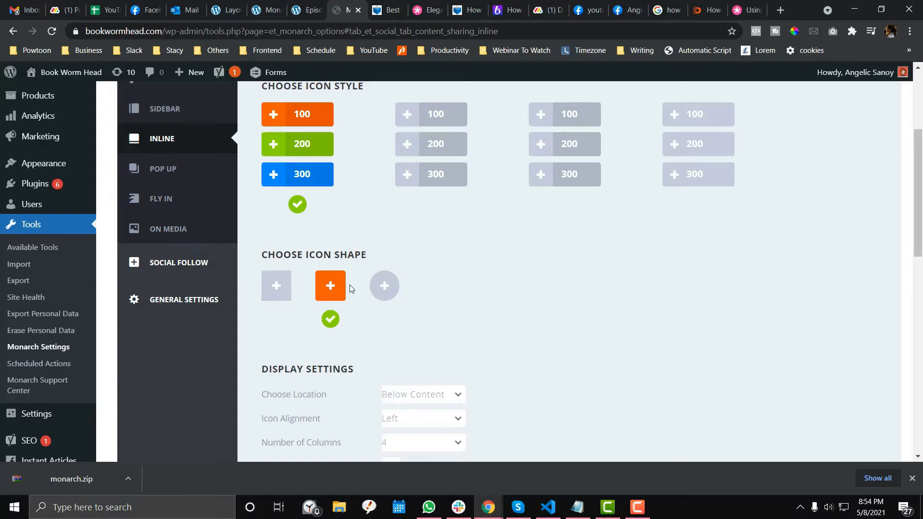
pyautogui.scroll(-2, 356, 281)
pyautogui.click(382, 278)
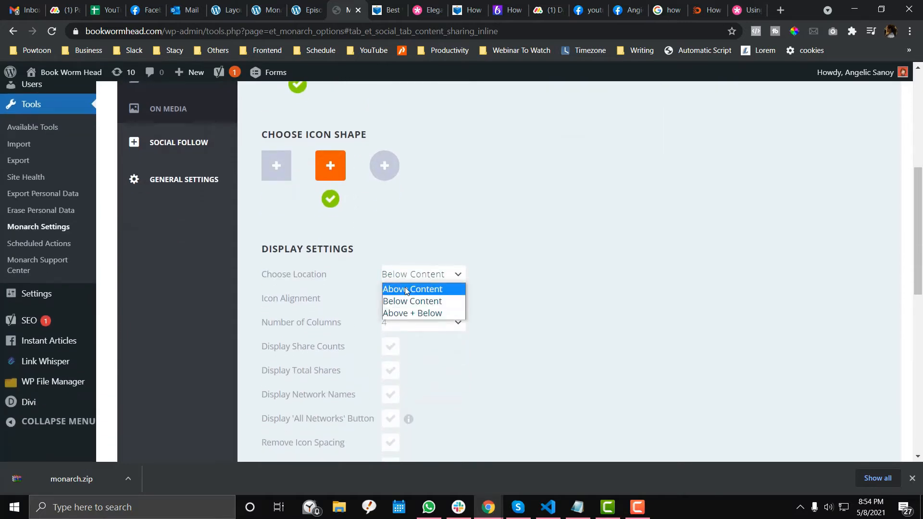
pyautogui.click(406, 290)
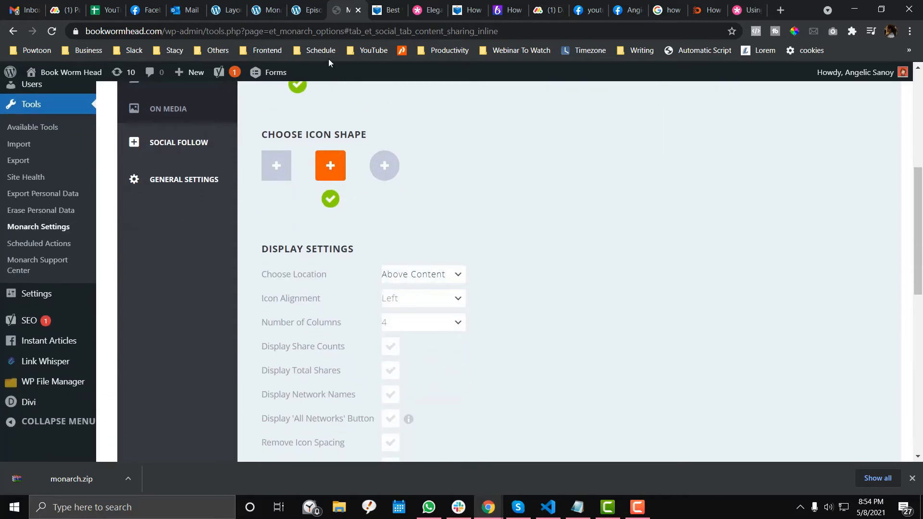
# - Compare the share buttons on the episode page with the inline display settings
pyautogui.click(313, 13)
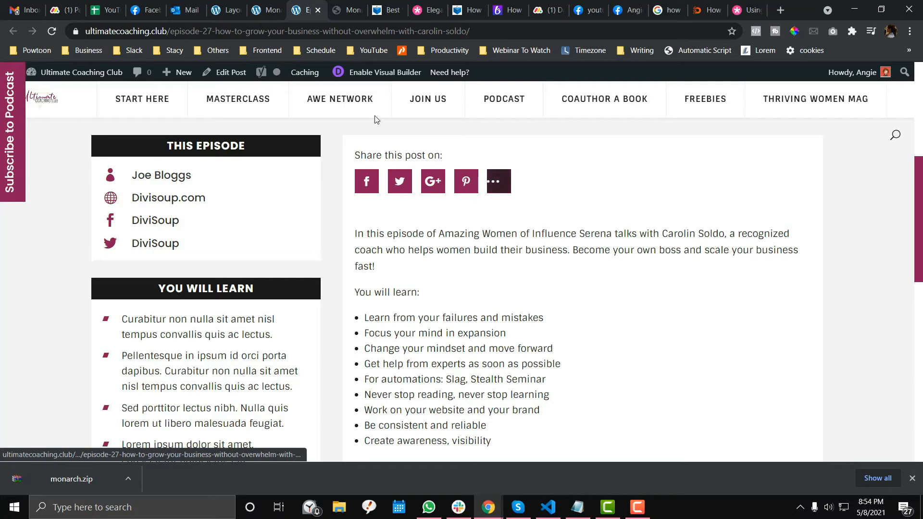
pyautogui.click(340, 4)
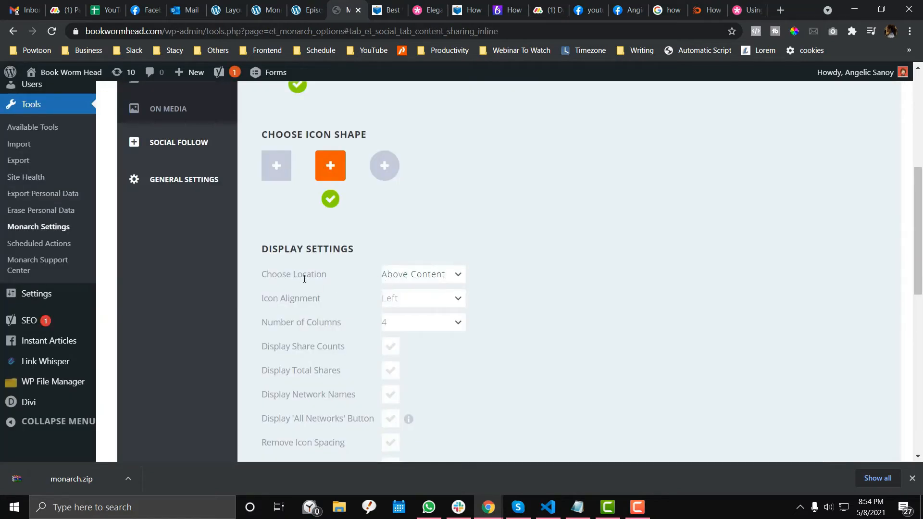
pyautogui.click(312, 4)
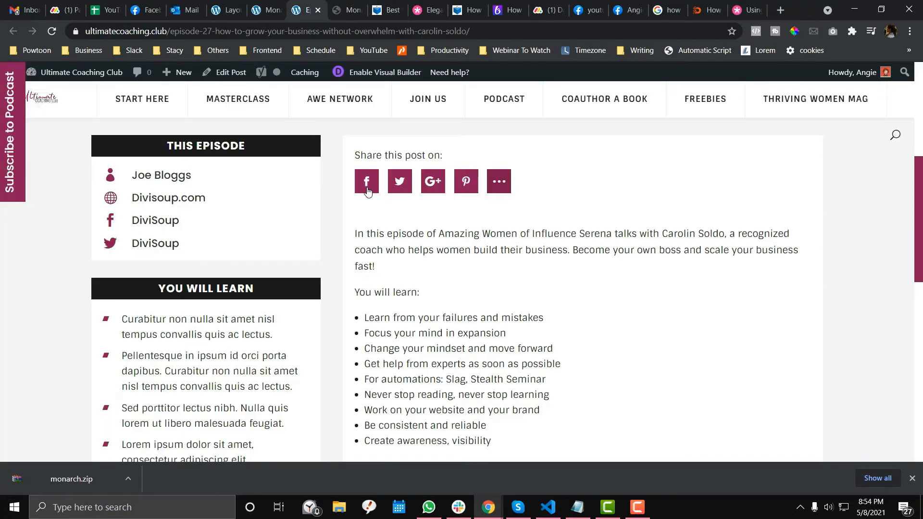
pyautogui.hotkey('ctrl', 'Tab')
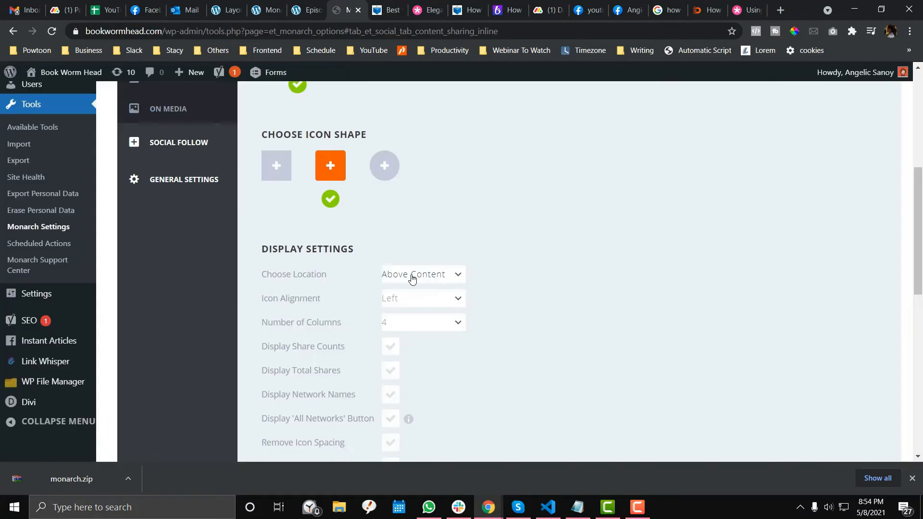
# - Sample the heading's dark blue, 0D3381, on the SEO plugin post with the ColorPick Eyedropper and copy its hex code
pyautogui.scroll(-2, 412, 279)
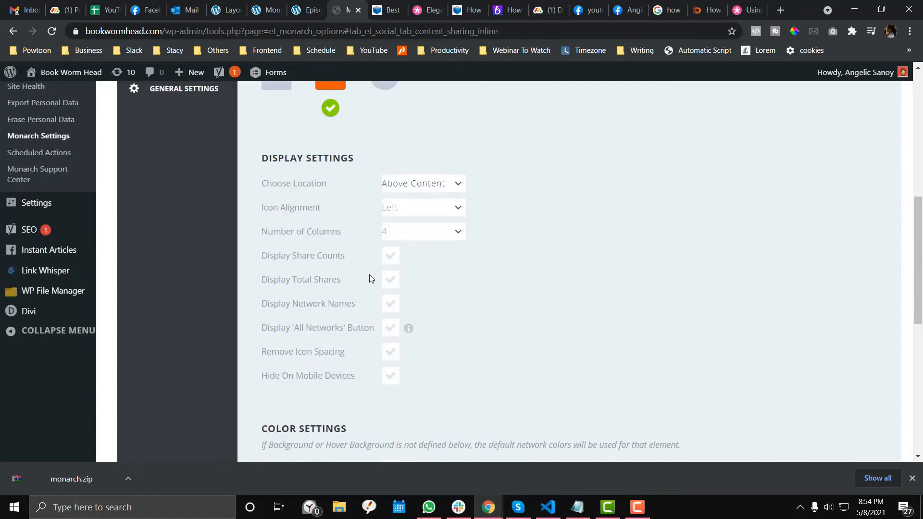
pyautogui.scroll(-1, 370, 278)
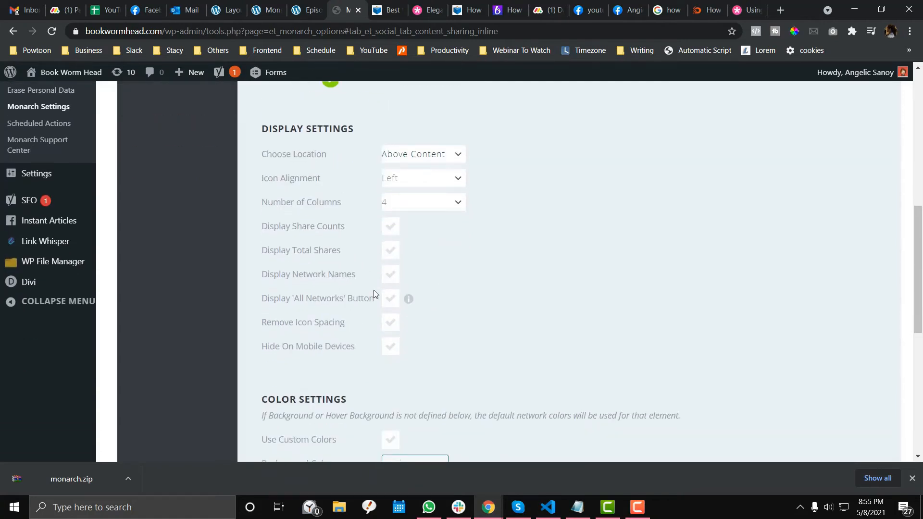
pyautogui.scroll(-1, 374, 294)
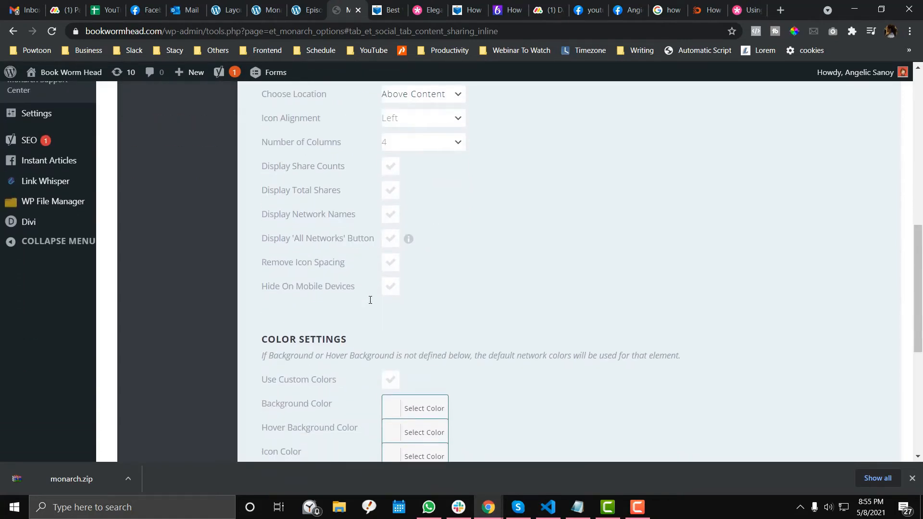
pyautogui.scroll(-2, 370, 300)
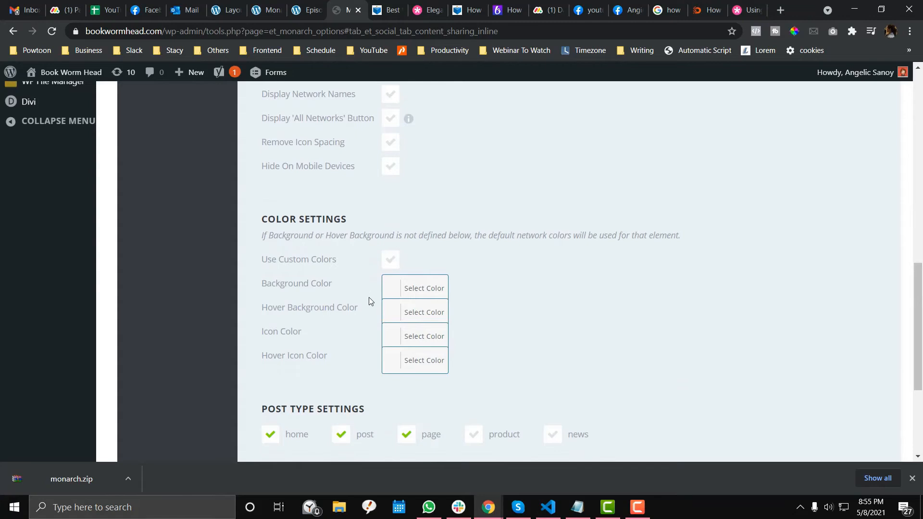
pyautogui.click(399, 10)
pyautogui.scroll(12, 629, 157)
pyautogui.scroll(7, 628, 156)
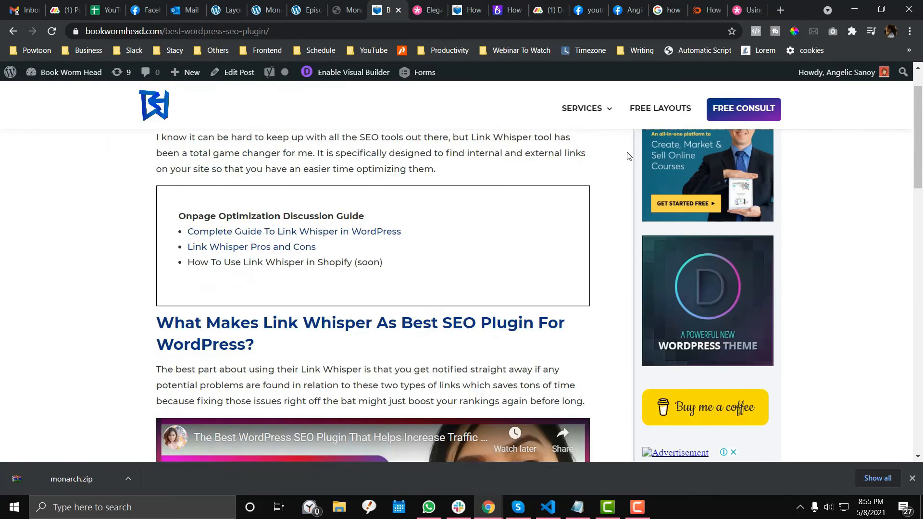
pyautogui.click(795, 30)
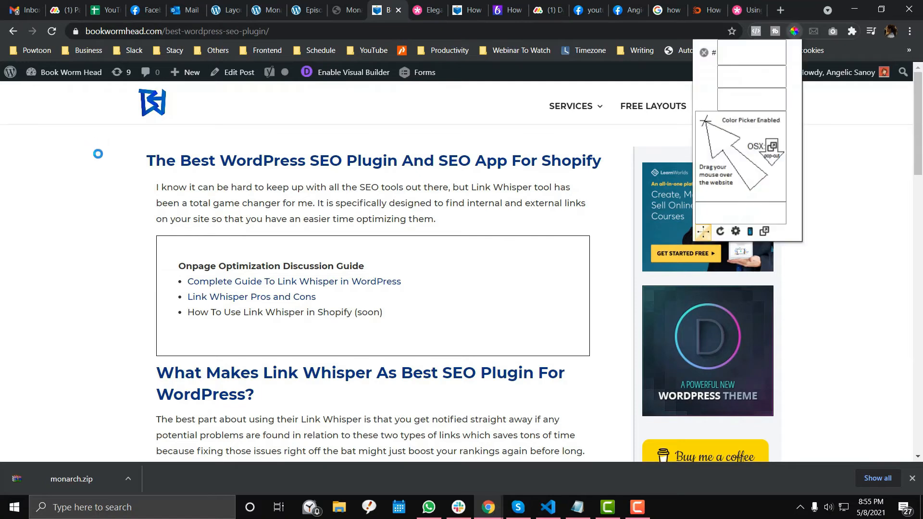
pyautogui.click(151, 159)
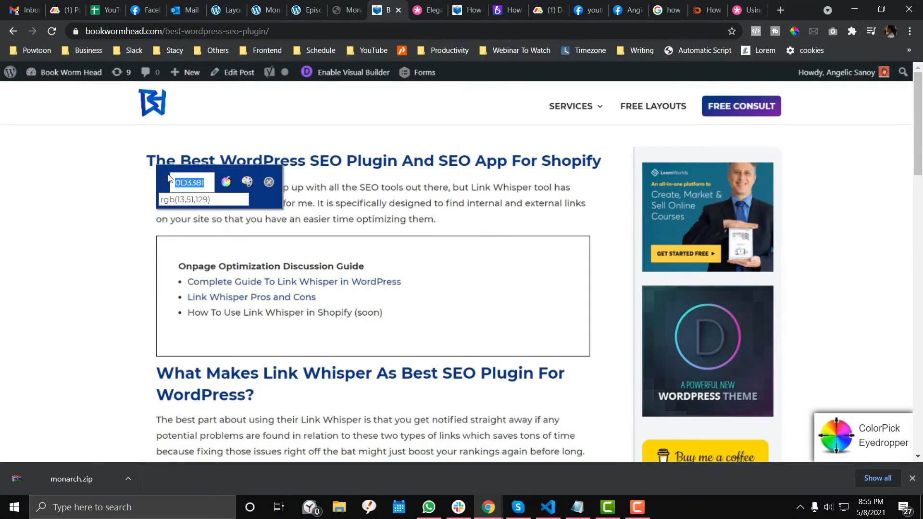
pyautogui.doubleClick(193, 181)
pyautogui.click(268, 182)
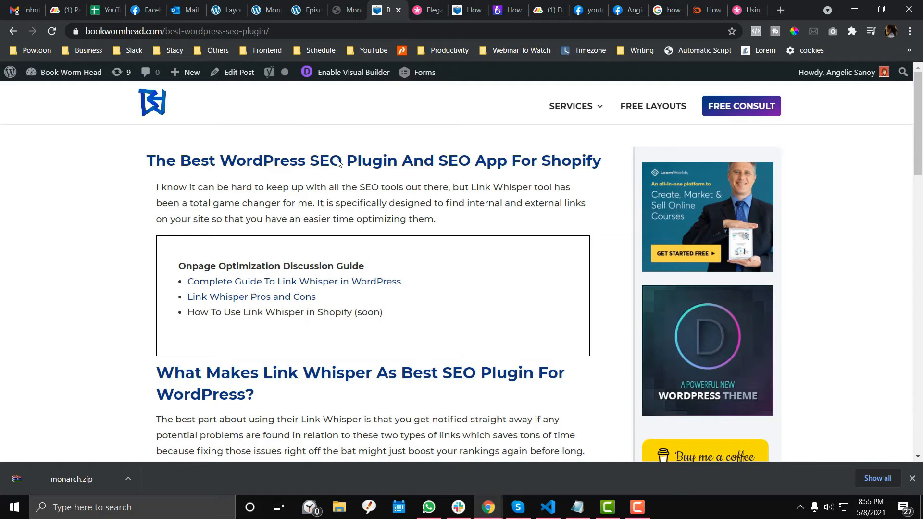
# - Set the background color of the inline share icons to #0d3381 in the Monarch settings
pyautogui.click(352, 10)
pyautogui.click(383, 291)
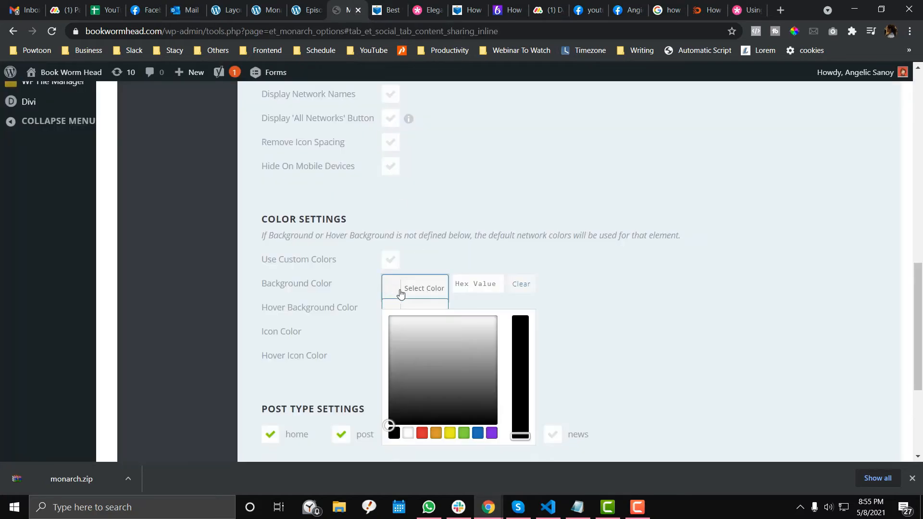
pyautogui.click(458, 283)
pyautogui.write('#0d3381')
pyautogui.click(482, 266)
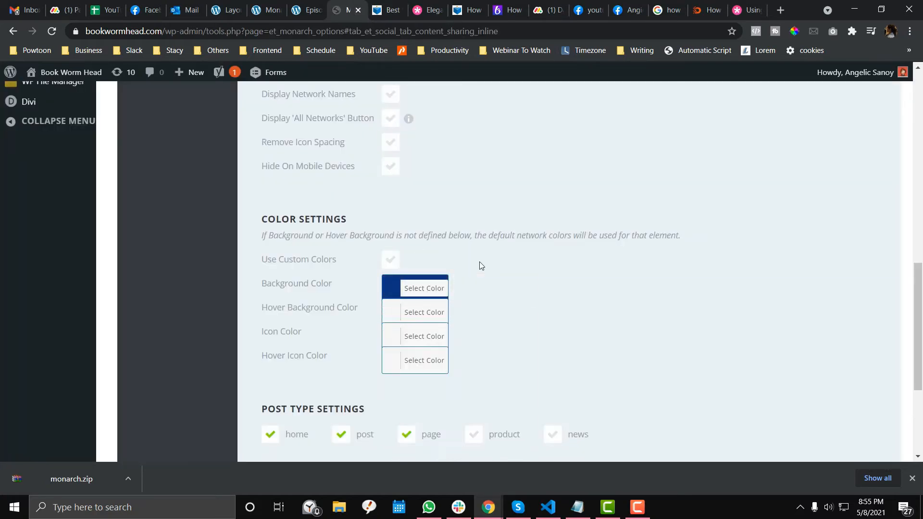
# - Set the hover background color of the inline share icons to black
pyautogui.scroll(-3, 481, 266)
pyautogui.scroll(1, 481, 265)
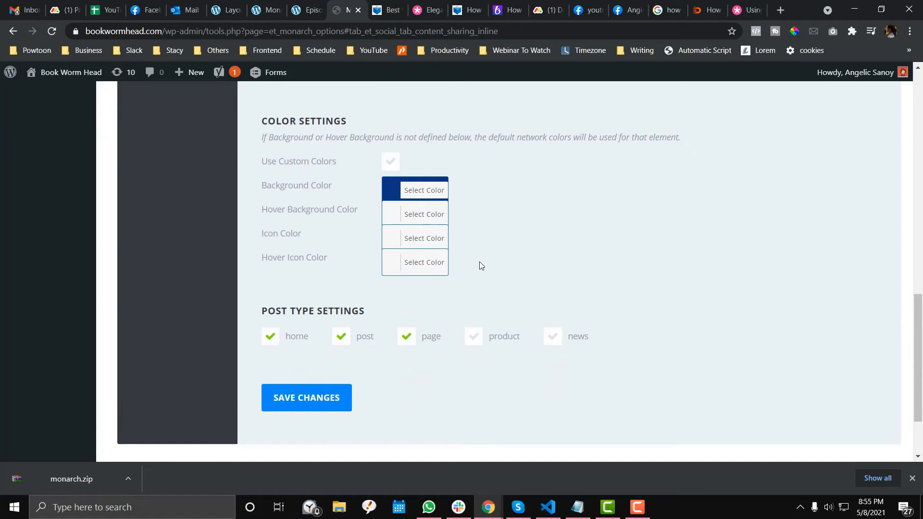
pyautogui.click(389, 258)
pyautogui.scroll(-1, 403, 257)
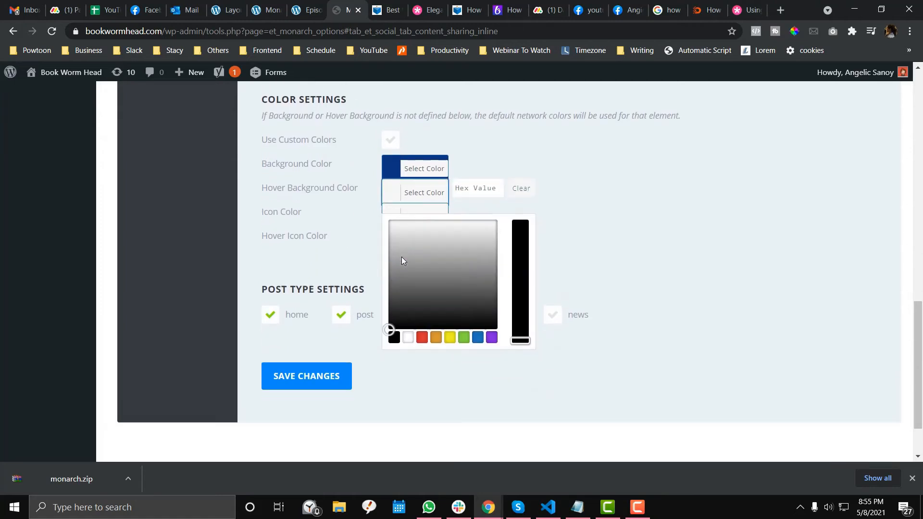
pyautogui.click(394, 337)
pyautogui.click(350, 212)
# - Set the icon color of the inline share icons to white, #ffffff
pyautogui.scroll(-1, 350, 212)
pyautogui.scroll(1, 356, 216)
pyautogui.click(386, 223)
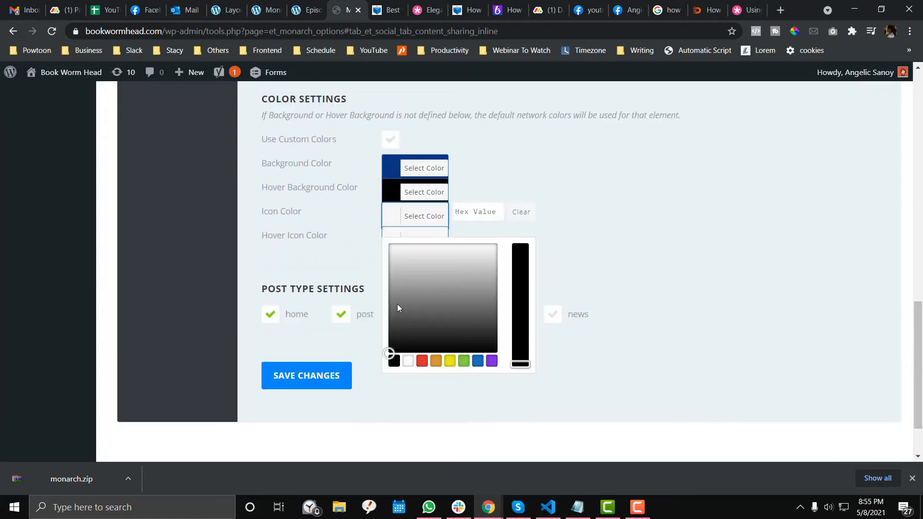
pyautogui.click(408, 362)
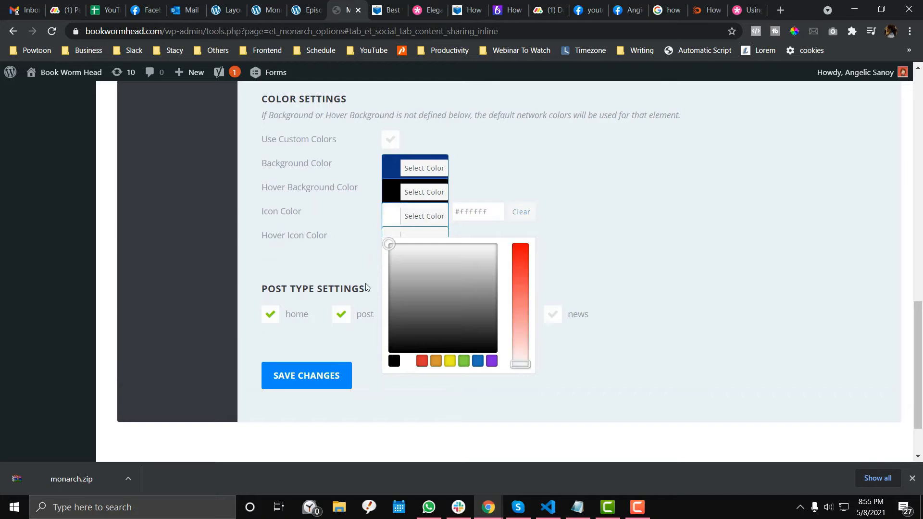
pyautogui.click(343, 248)
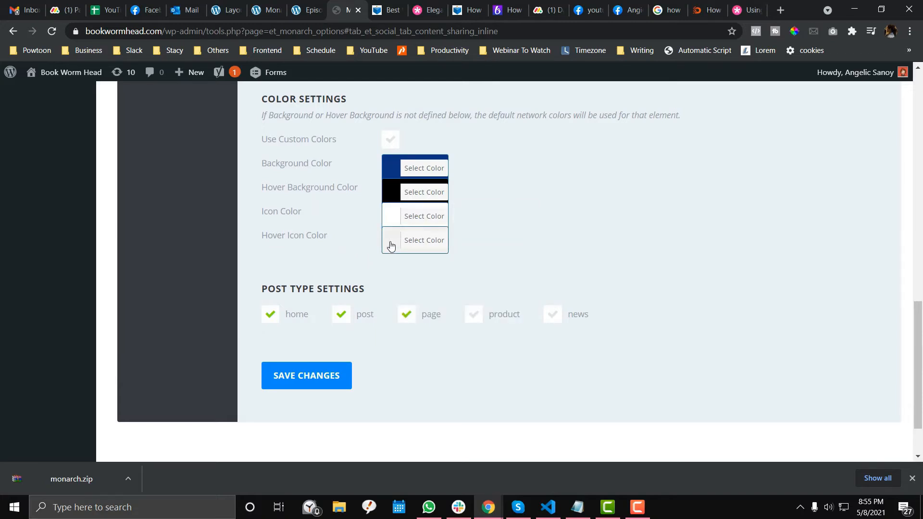
# - Set the hover icon color to #ededed and turn off the home and page post types
pyautogui.click(388, 243)
pyautogui.click(407, 283)
pyautogui.moveTo(408, 281)
pyautogui.mouseDown()
pyautogui.moveTo(403, 273)
pyautogui.moveTo(412, 275)
pyautogui.mouseUp()
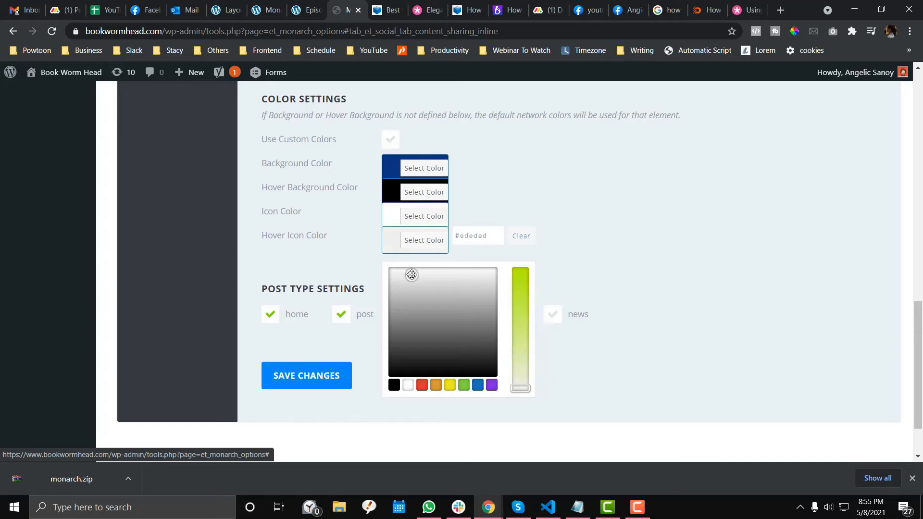
pyautogui.click(359, 250)
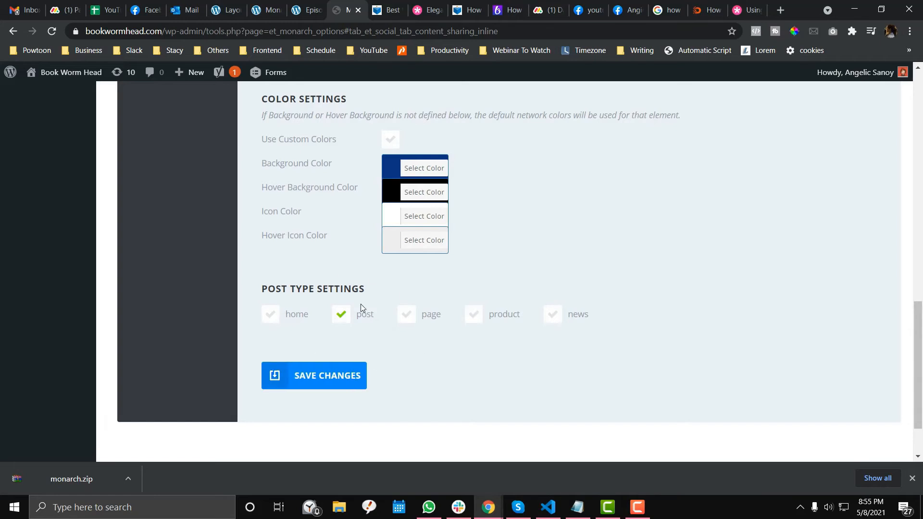
# - Save the changes to the inline share icon settings
pyautogui.scroll(5, 361, 298)
pyautogui.scroll(-5, 361, 294)
pyautogui.click(329, 382)
# - Reload the SEO plugin post and examine the share buttons above its content
pyautogui.click(393, 8)
pyautogui.click(378, 31)
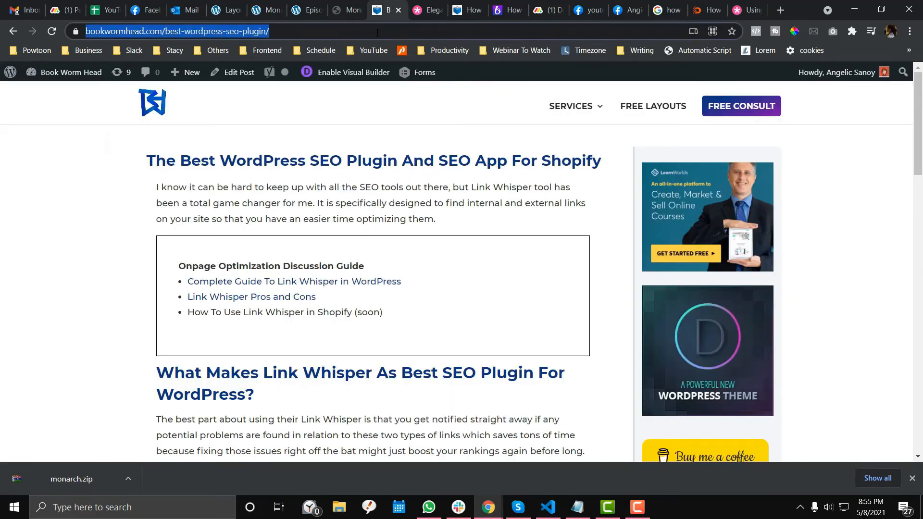
pyautogui.press('Return')
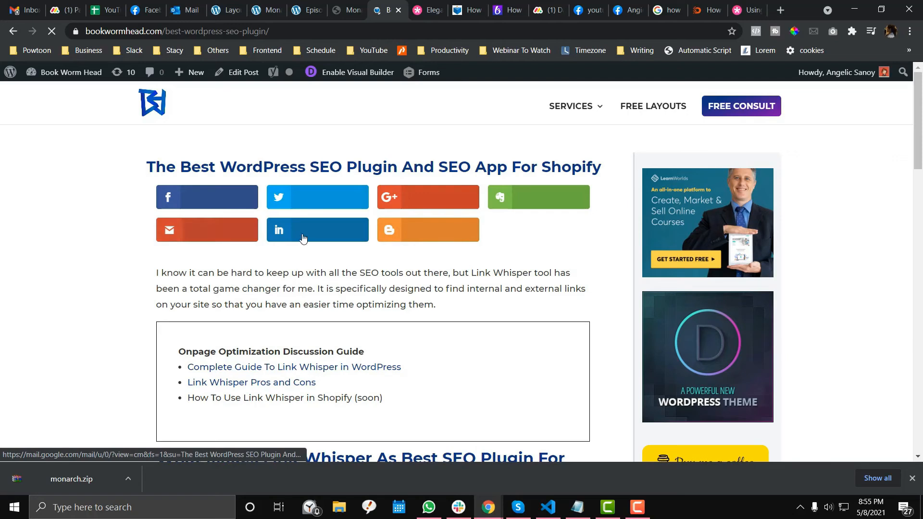
pyautogui.scroll(-1, 265, 272)
pyautogui.scroll(1, 264, 272)
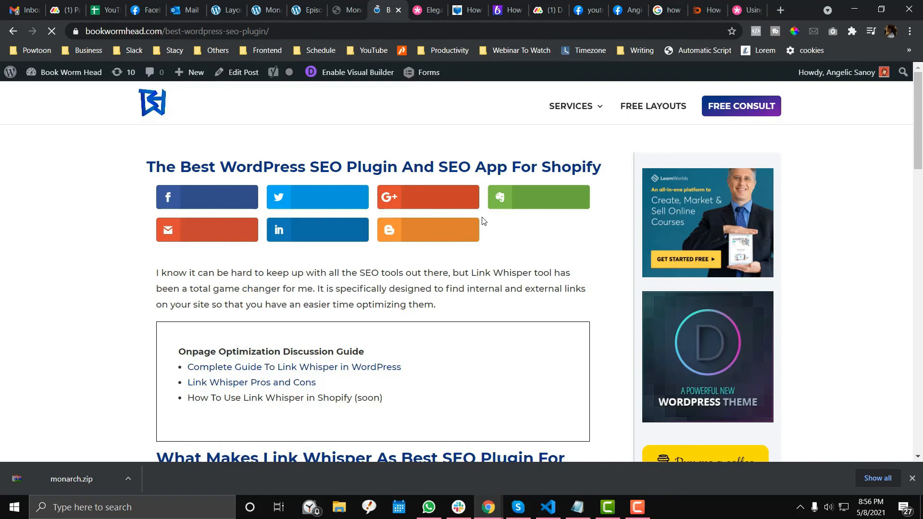
# - Set the number of columns for the inline share icons to Auto Width in the Monarch settings
pyautogui.click(344, 5)
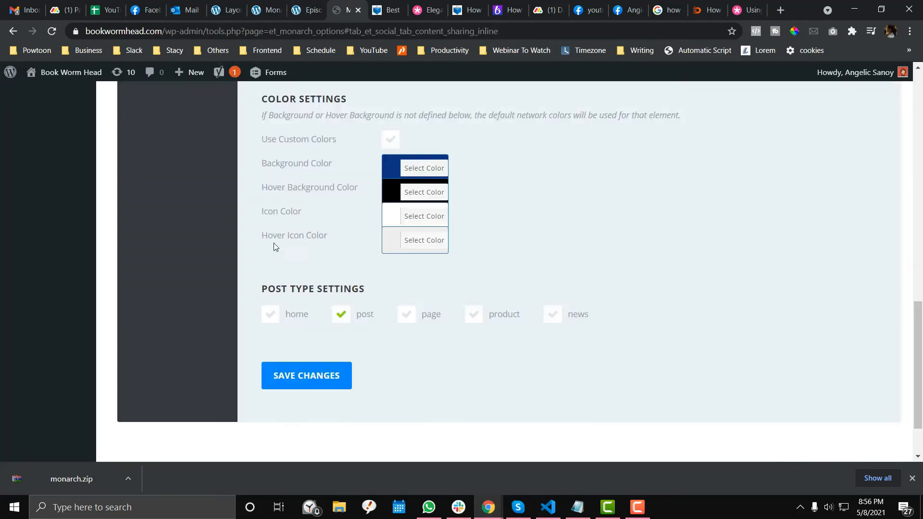
pyautogui.scroll(13, 273, 244)
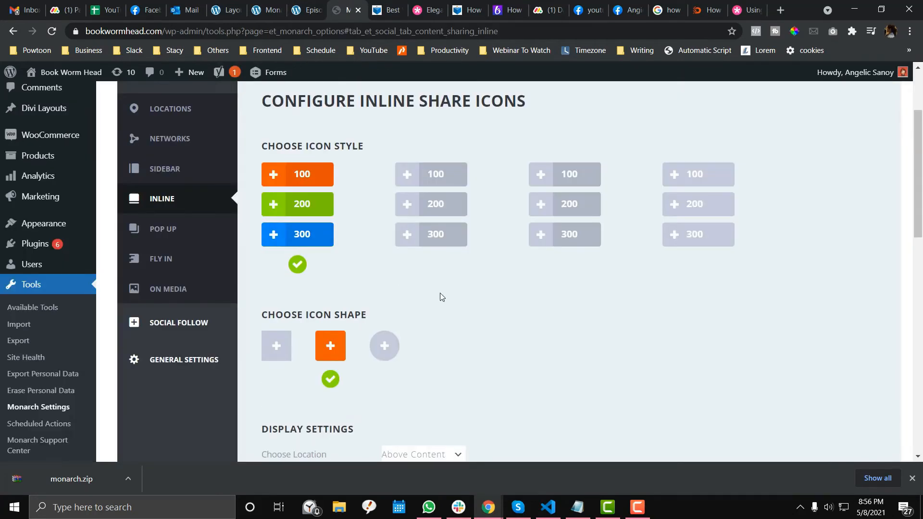
pyautogui.scroll(3, 442, 297)
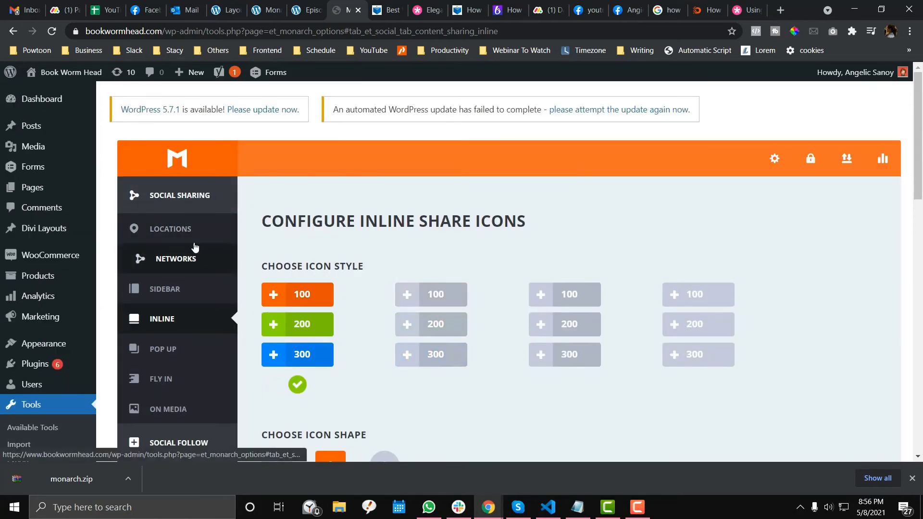
pyautogui.scroll(-6, 295, 286)
pyautogui.scroll(-4, 296, 287)
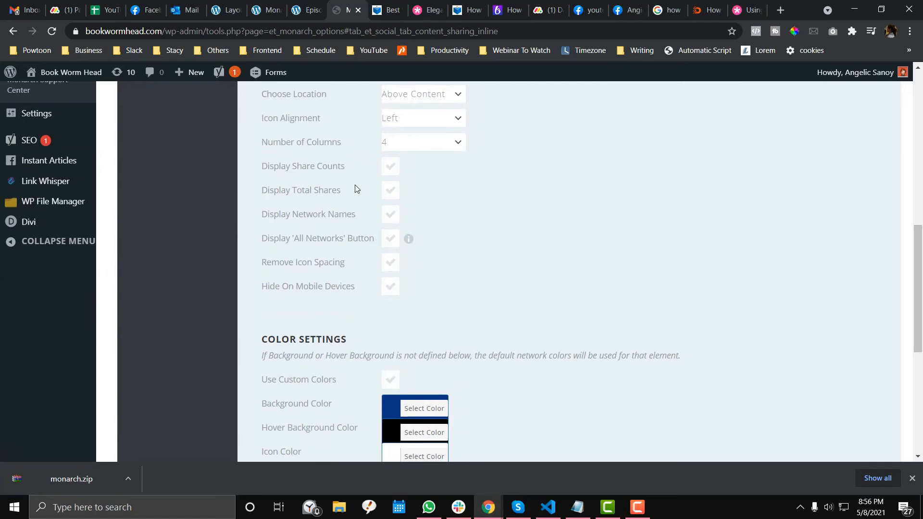
pyautogui.scroll(-7, 354, 185)
pyautogui.scroll(6, 319, 201)
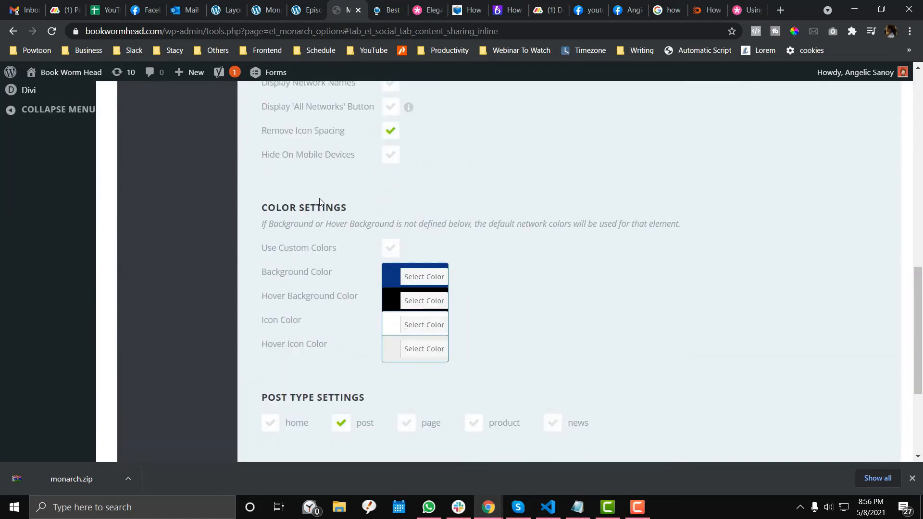
pyautogui.scroll(1, 334, 199)
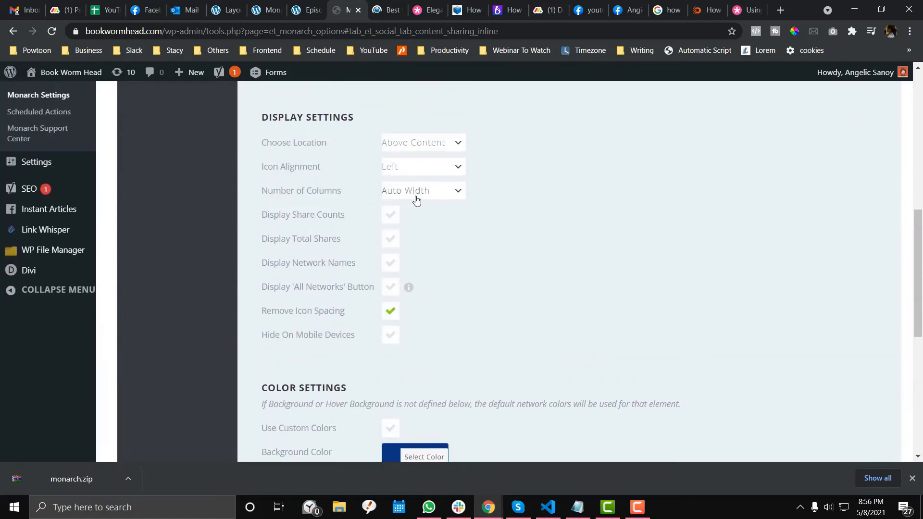
pyautogui.click(404, 198)
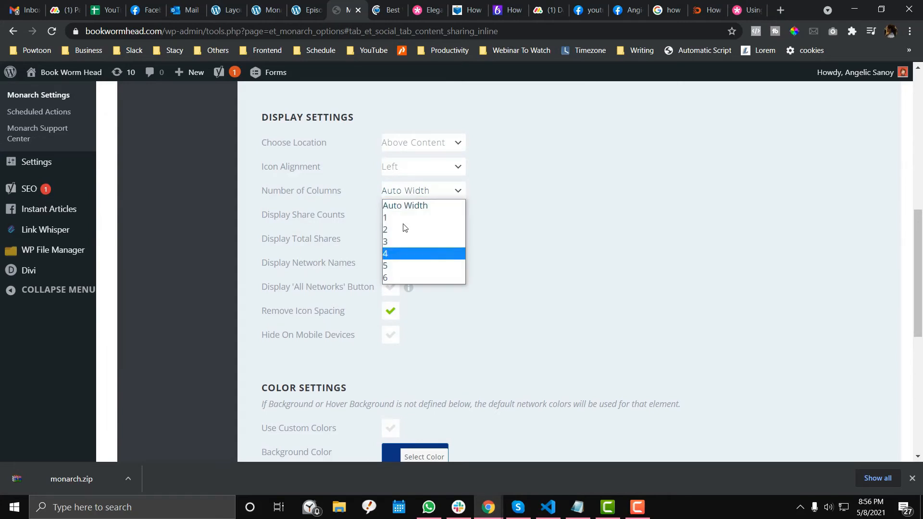
pyautogui.click(405, 209)
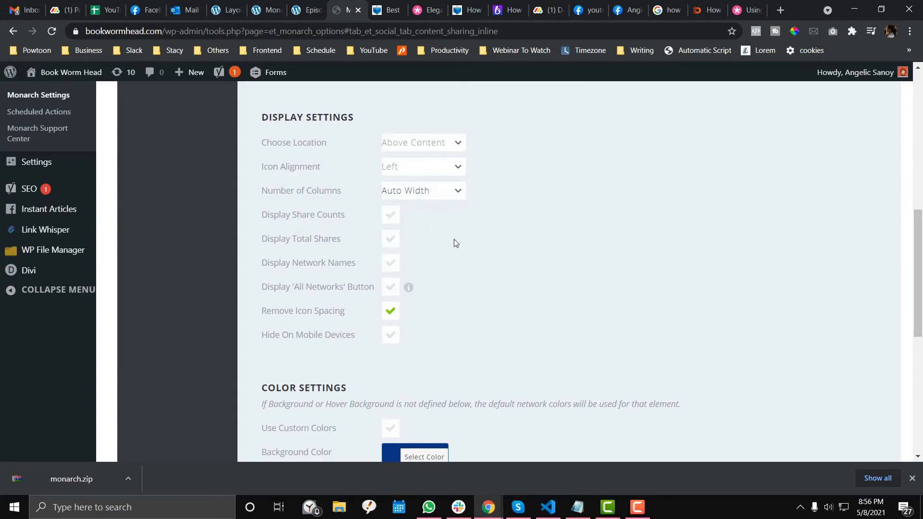
# - Turn off Remove Icon Spacing for the inline share icons and save the changes
pyautogui.click(384, 317)
pyautogui.scroll(-8, 342, 311)
pyautogui.click(322, 310)
# - Reload the SEO plugin post and examine the width and spacing of its share buttons
pyautogui.click(387, 9)
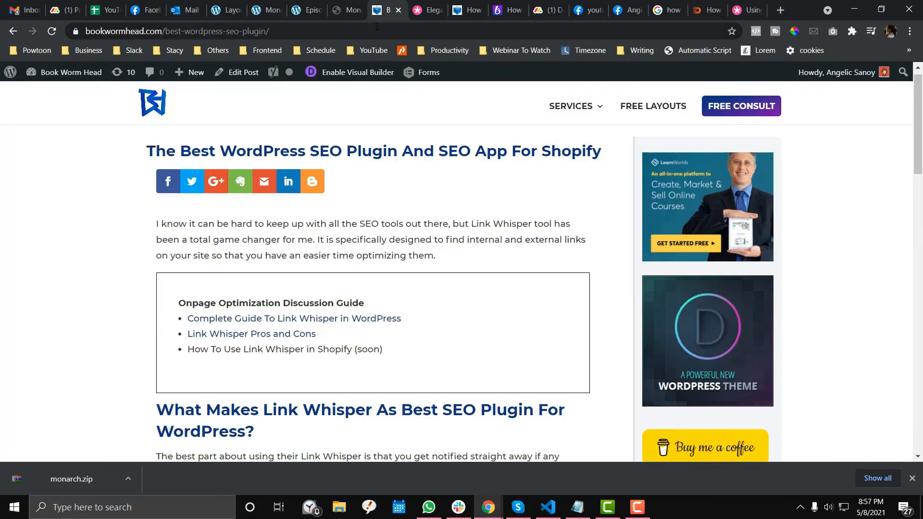
pyautogui.click(376, 26)
pyautogui.press('Return')
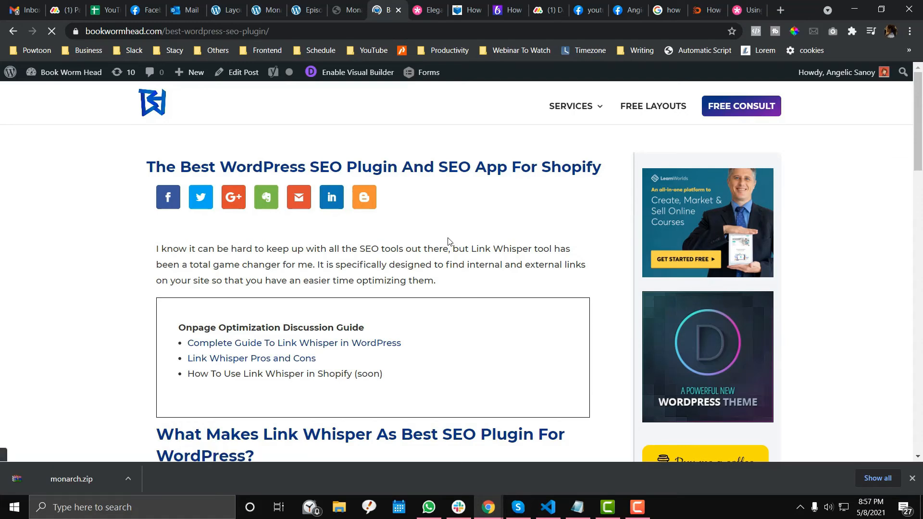
pyautogui.click(353, 9)
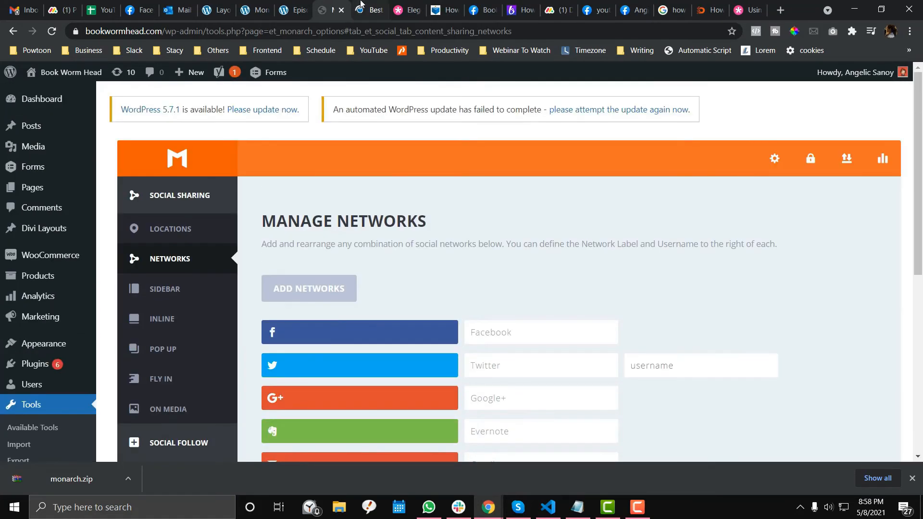
pyautogui.click(362, 5)
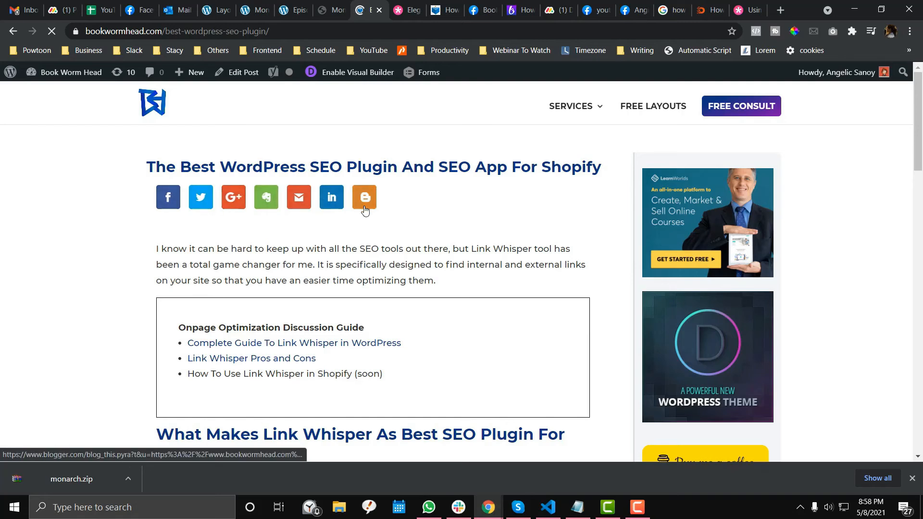
pyautogui.scroll(-1, 365, 211)
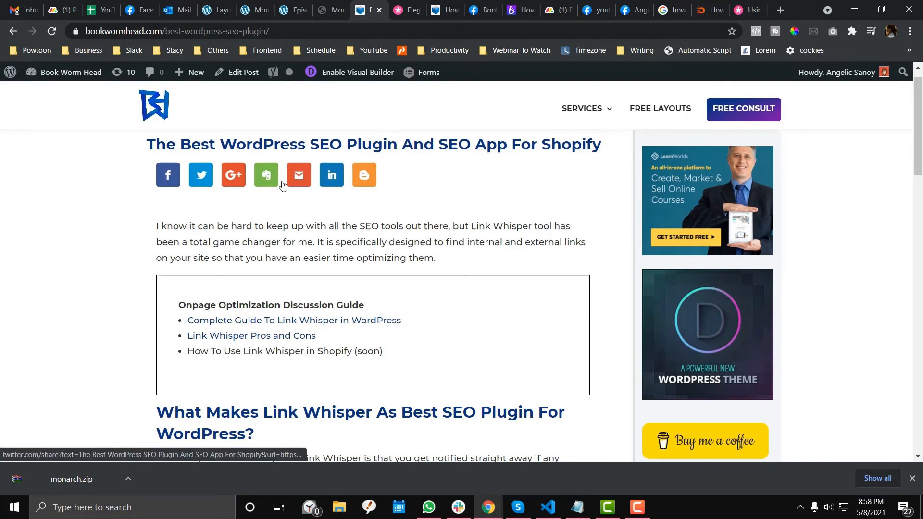
# - Remove Evernote, Gmail and Blogger from Monarch's social sharing networks and save the changes
pyautogui.click(335, 9)
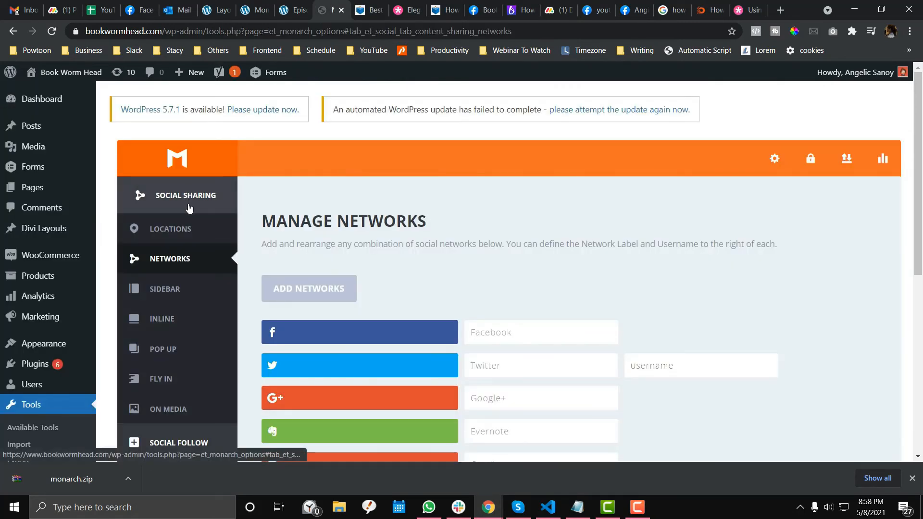
pyautogui.click(174, 231)
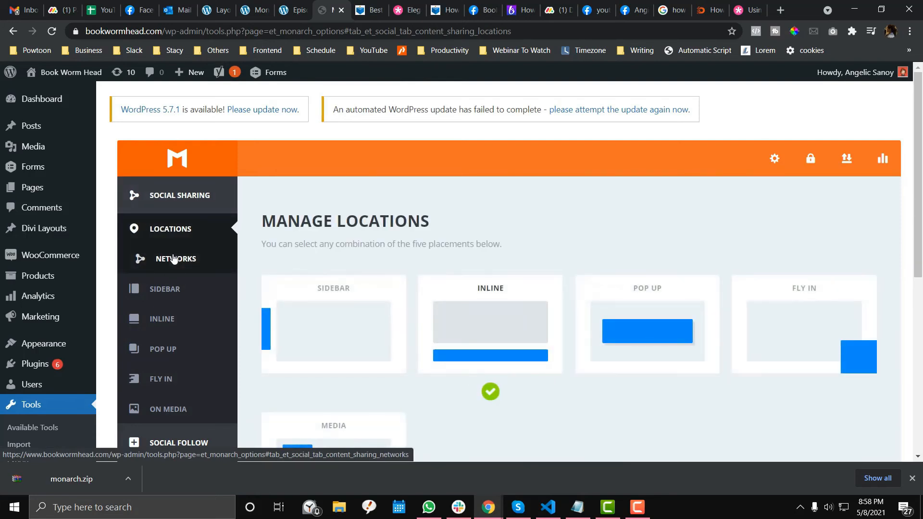
pyautogui.click(174, 258)
pyautogui.scroll(-3, 399, 250)
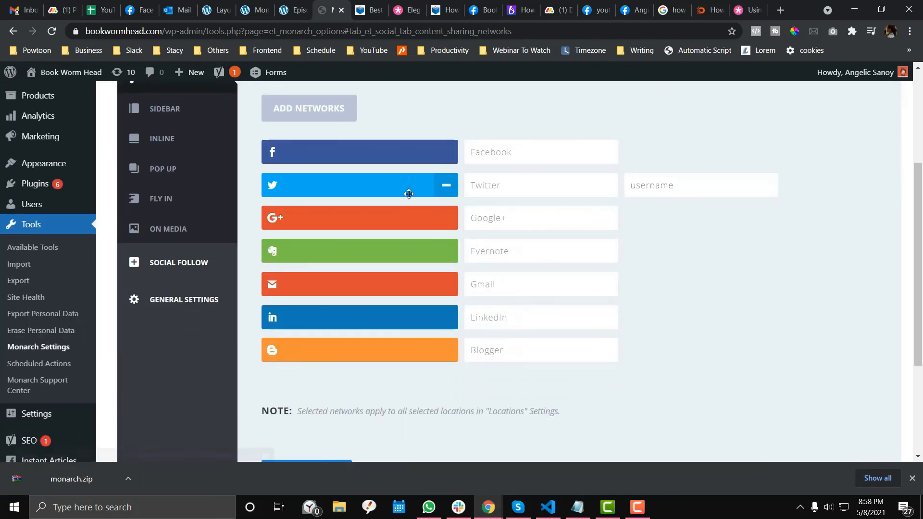
pyautogui.click(446, 252)
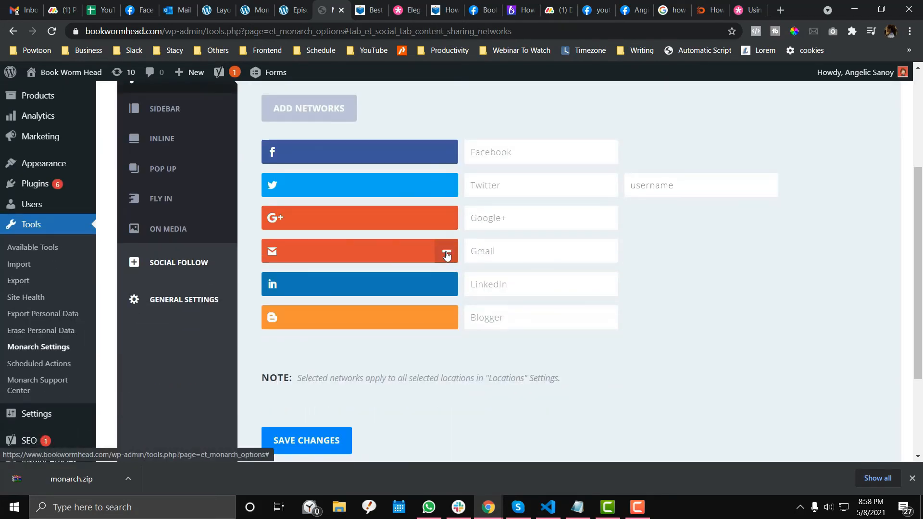
pyautogui.click(446, 251)
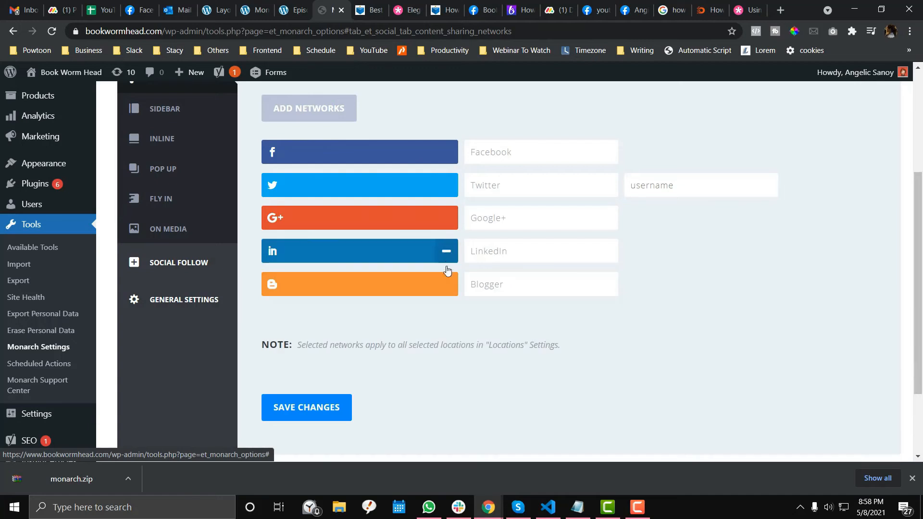
pyautogui.click(446, 284)
pyautogui.scroll(2, 448, 270)
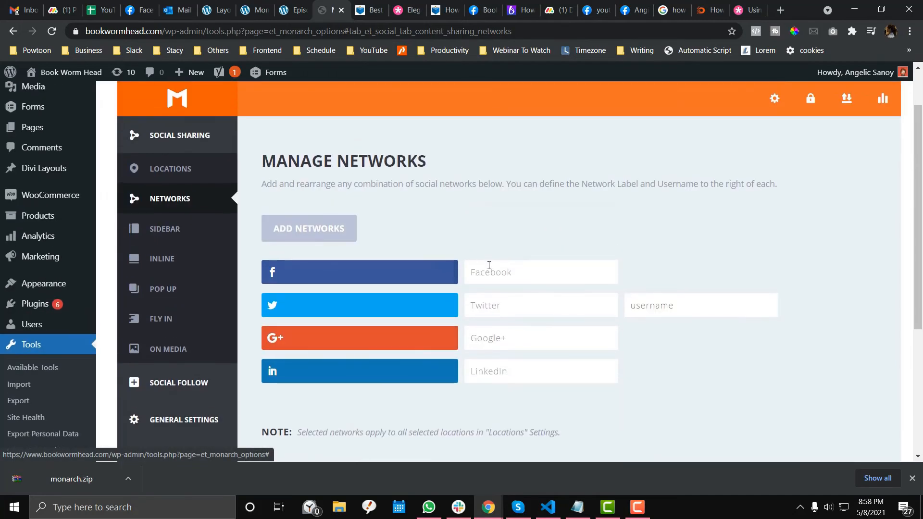
pyautogui.scroll(-2, 460, 277)
pyautogui.click(307, 374)
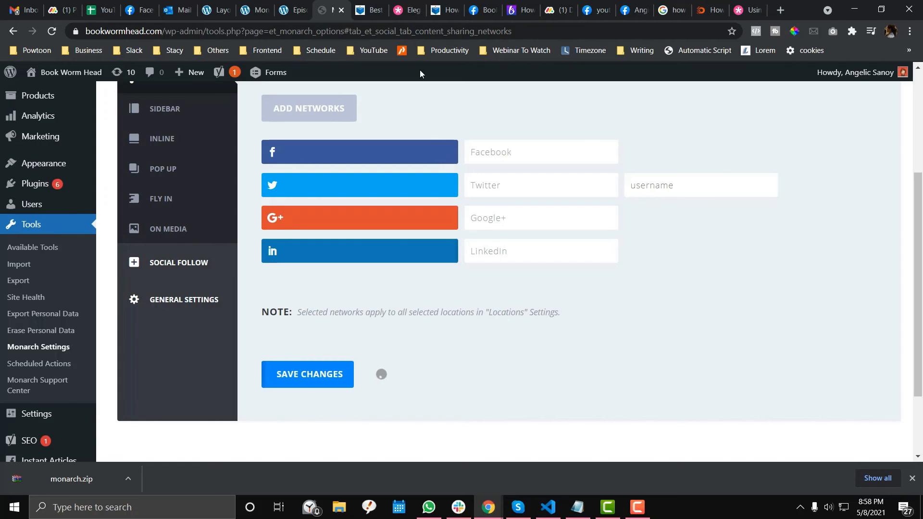
# - Reload the SEO plugin post and check which network buttons are shown above its content
pyautogui.click(370, 9)
pyautogui.click(363, 32)
pyautogui.press('Return')
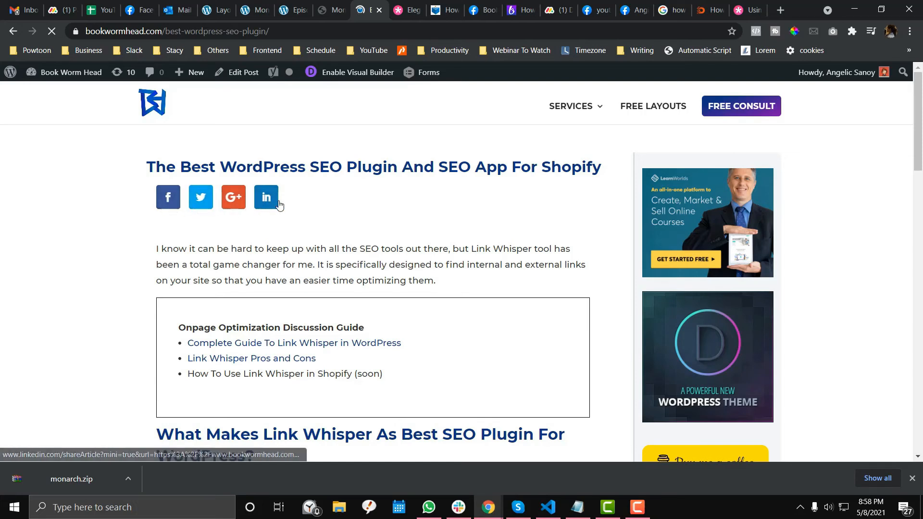
# - Turn on Use Custom Colors for the inline share icons and save the changes
pyautogui.hotkey('ctrl', 'shift', 'Tab')
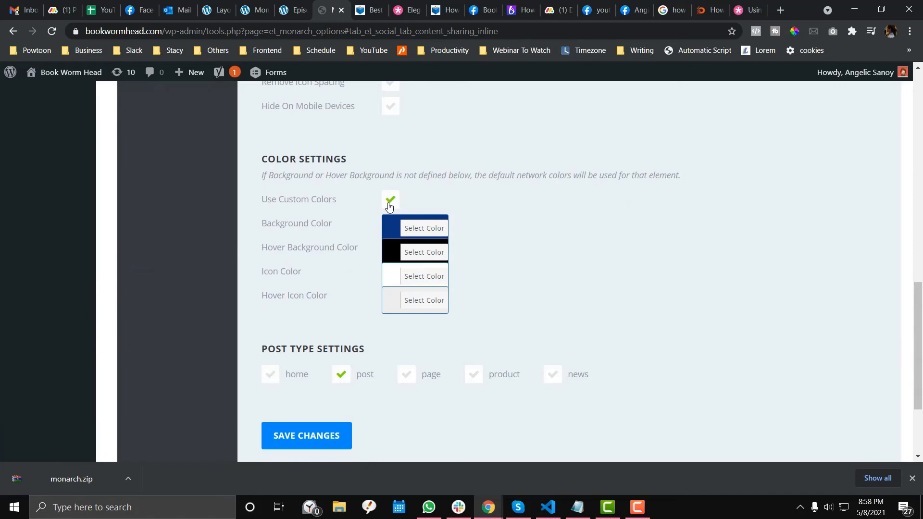
pyautogui.click(389, 207)
pyautogui.click(370, 10)
pyautogui.click(333, 10)
pyautogui.click(306, 435)
# - Reload the SEO plugin post and examine the color and shape of its share buttons
pyautogui.click(369, 9)
pyautogui.click(350, 32)
pyautogui.press('Return')
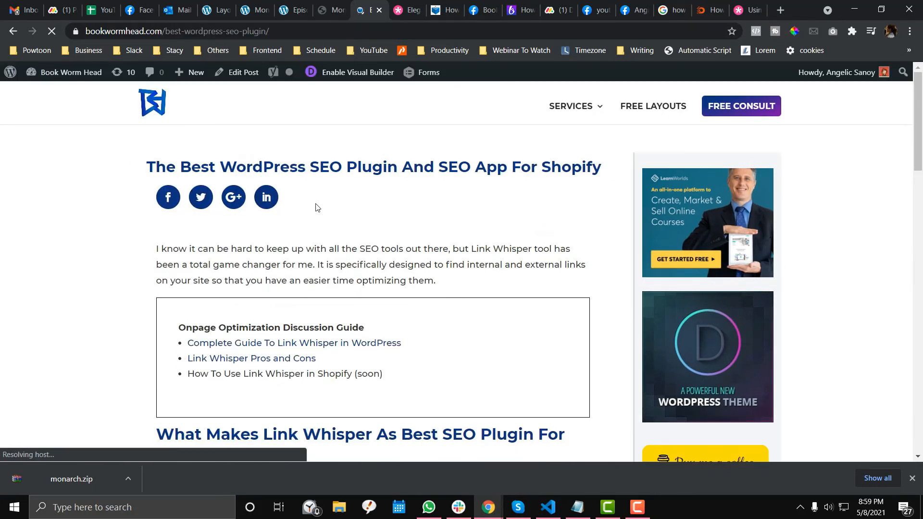
# - Set the inline share icon shape to the rounded square and save the changes
pyautogui.click(341, 3)
pyautogui.scroll(8, 317, 234)
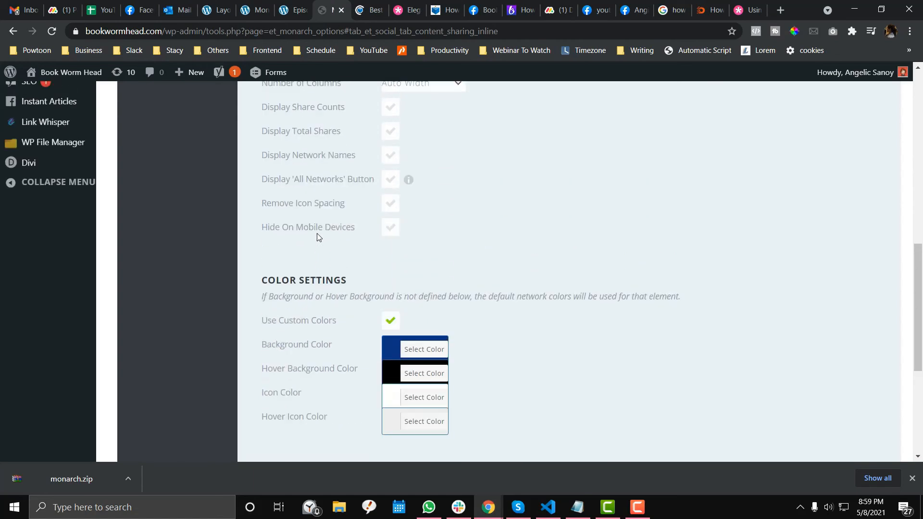
pyautogui.click(327, 232)
pyautogui.scroll(-10, 320, 312)
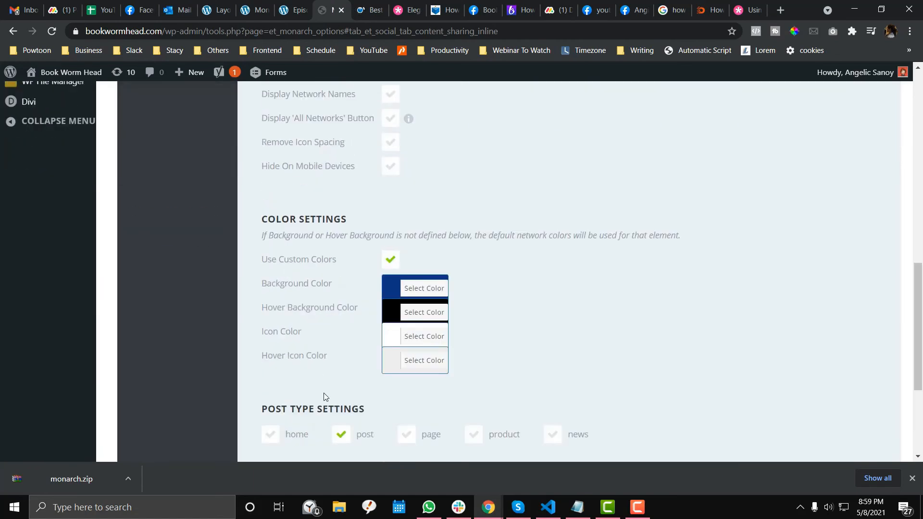
pyautogui.click(317, 293)
# - View the share buttons on the SEO plugin post and compare them with those on the Ultimate Coaching Club episode page
pyautogui.click(368, 10)
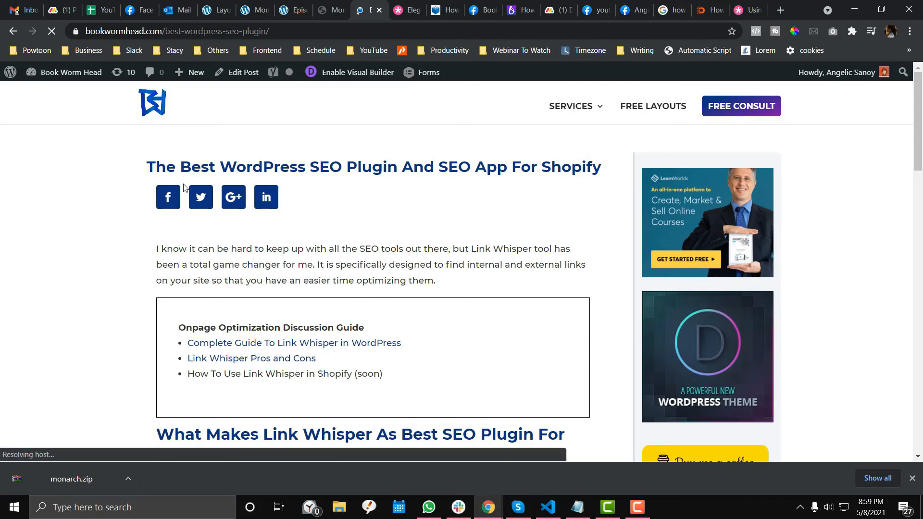
pyautogui.hotkey('ctrl', 'shift', 'Tab')
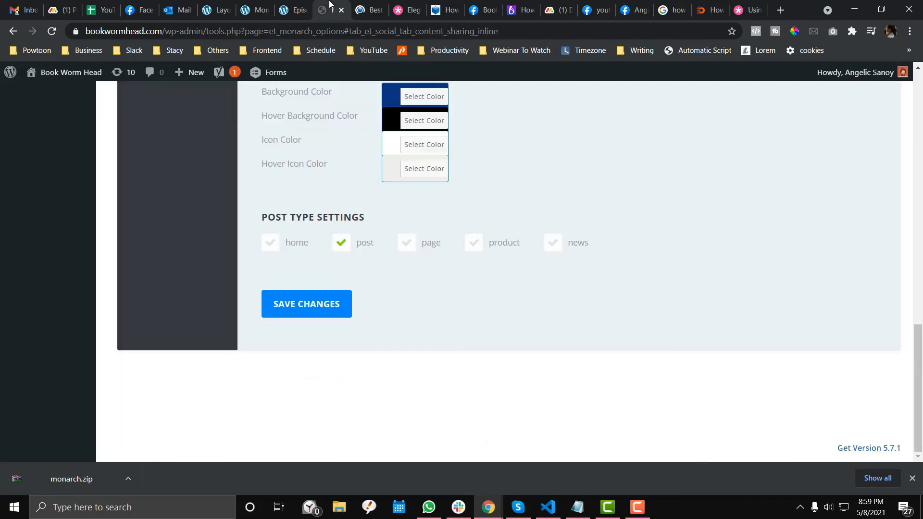
pyautogui.hotkey('ctrl', 'shift', 'Tab')
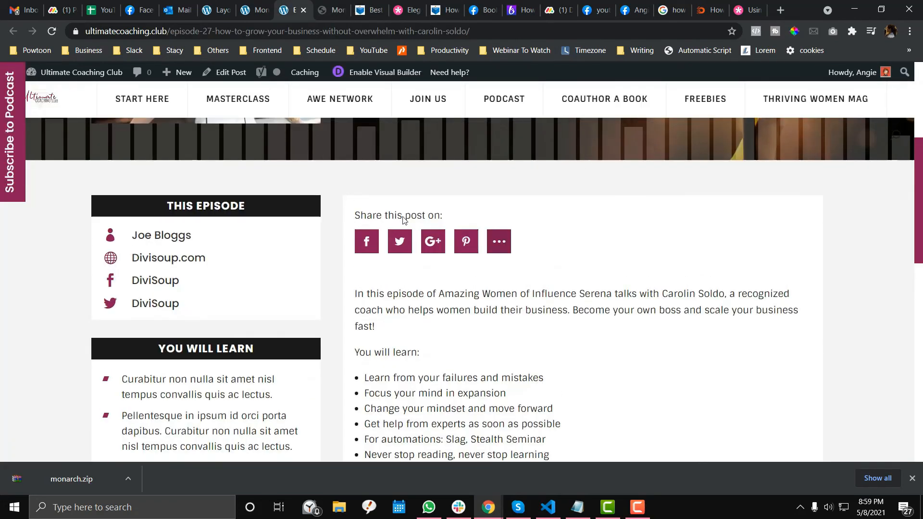
# - Return to the SEO plugin post, reload it and review the final appearance of its share buttons
pyautogui.click(339, 5)
pyautogui.click(365, 9)
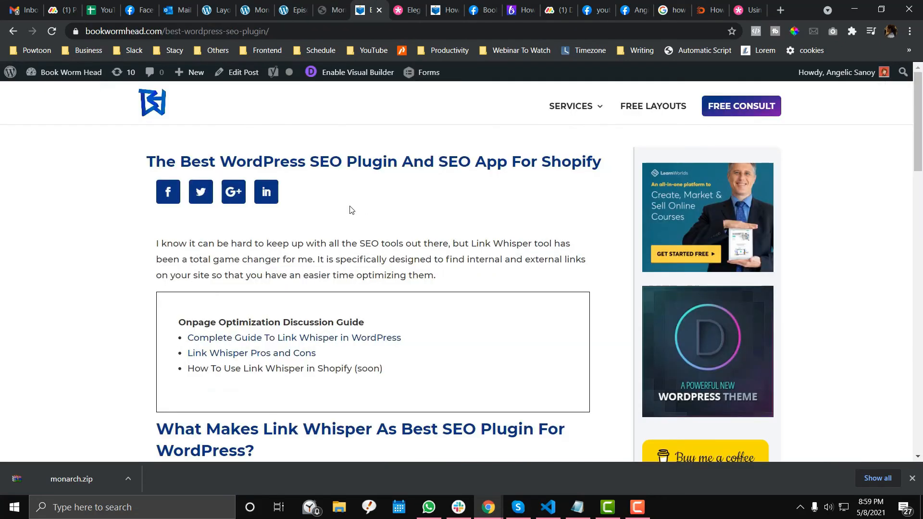
pyautogui.click(358, 31)
pyautogui.press('Return')
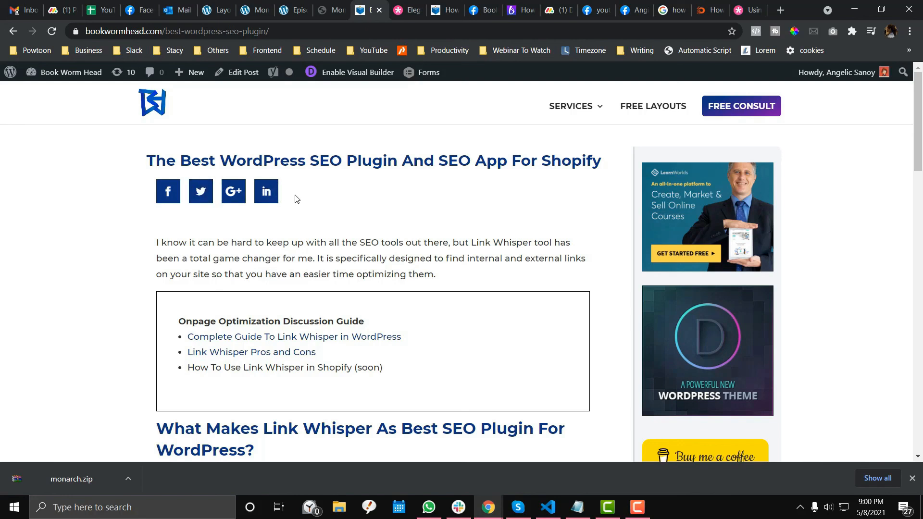
pyautogui.scroll(-3, 297, 199)
pyautogui.scroll(3, 297, 199)
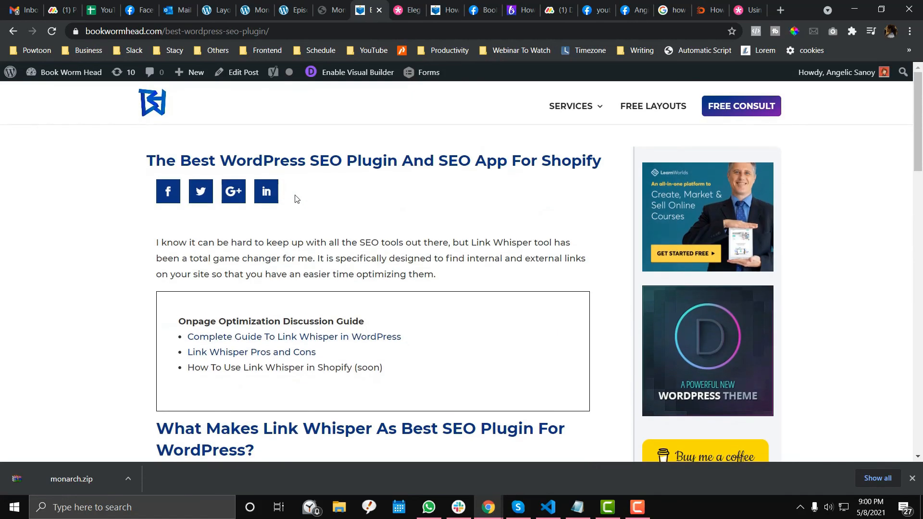